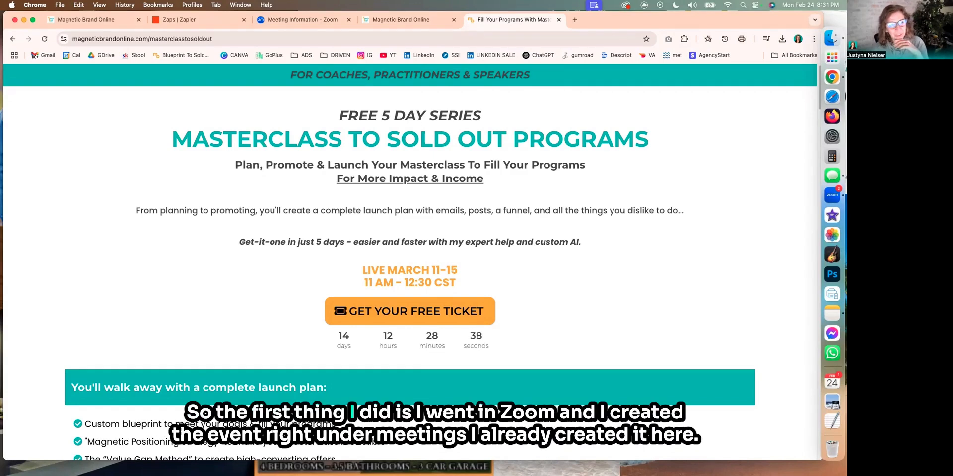
- Switch to the Zoom page of the "MASTERCLASS TO SOLD OUT PROGRAMS" meeting and review its details and registration options
left_click(303, 19)
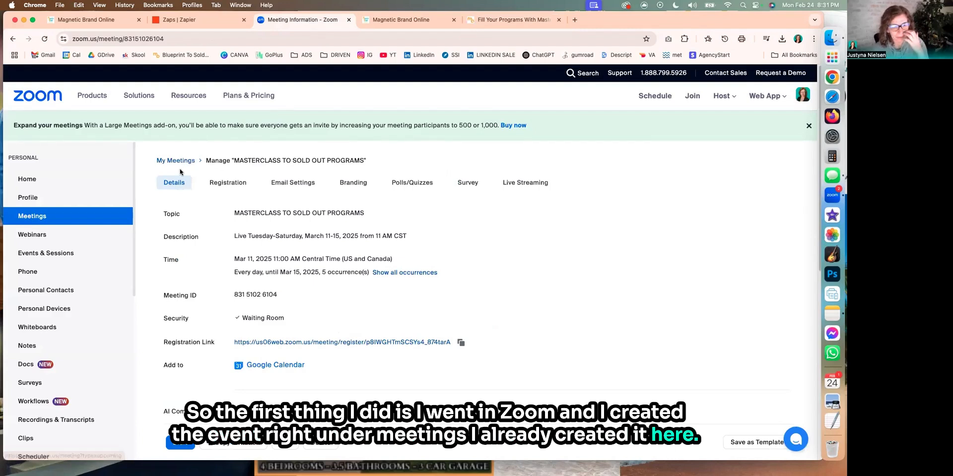
scroll(274, 268, "down", 3)
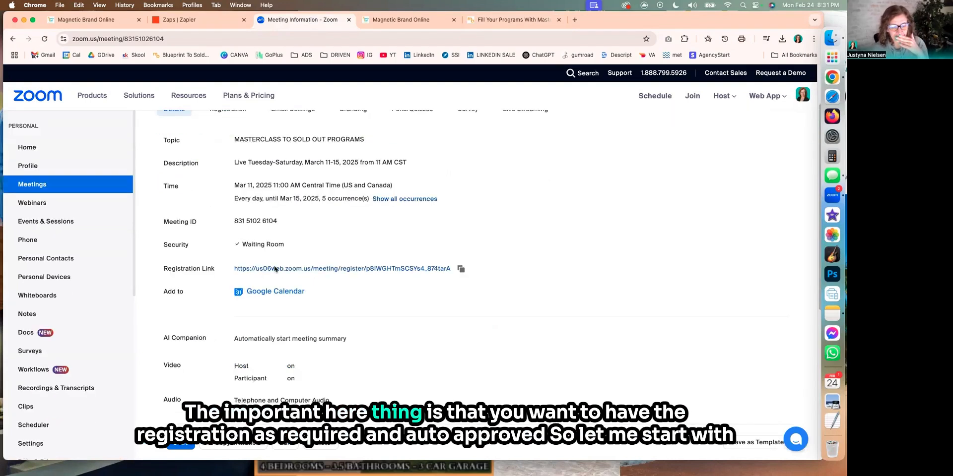
scroll(274, 268, "up", 2)
left_click(224, 154)
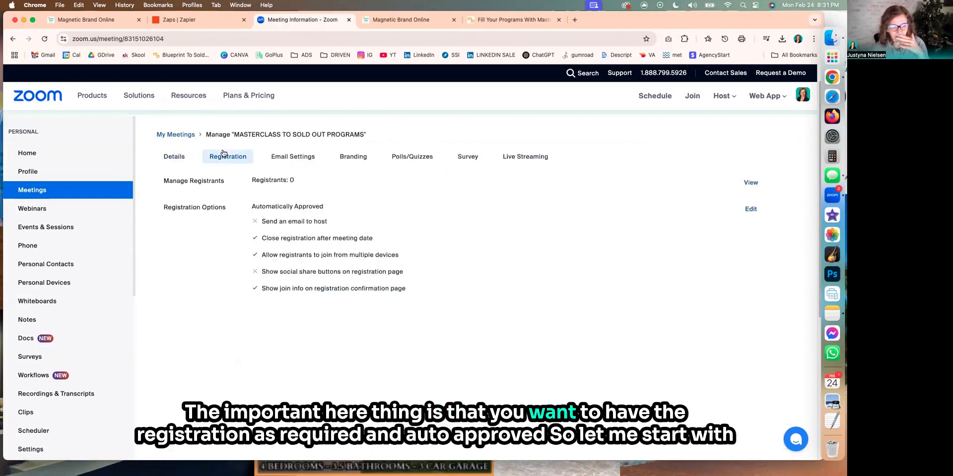
left_click(182, 156)
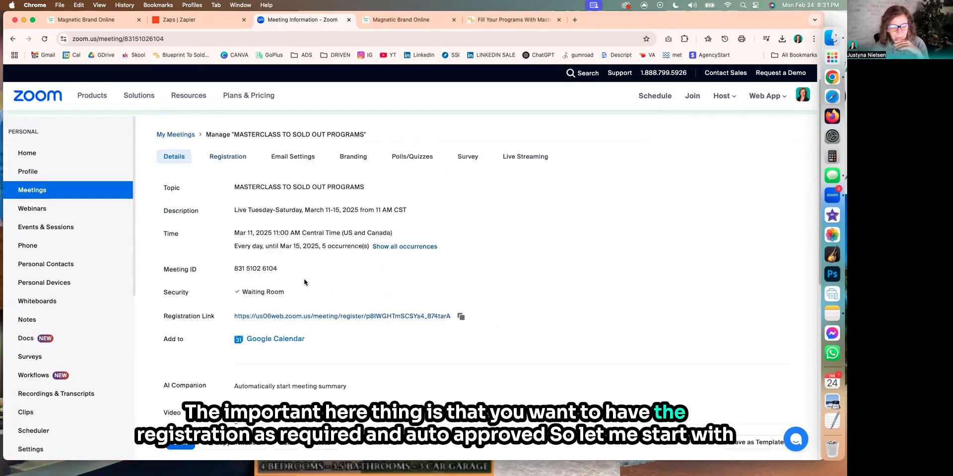
- Open the entire recurring masterclass meeting series for editing
scroll(305, 282, "down", 3)
scroll(303, 283, "down", 1)
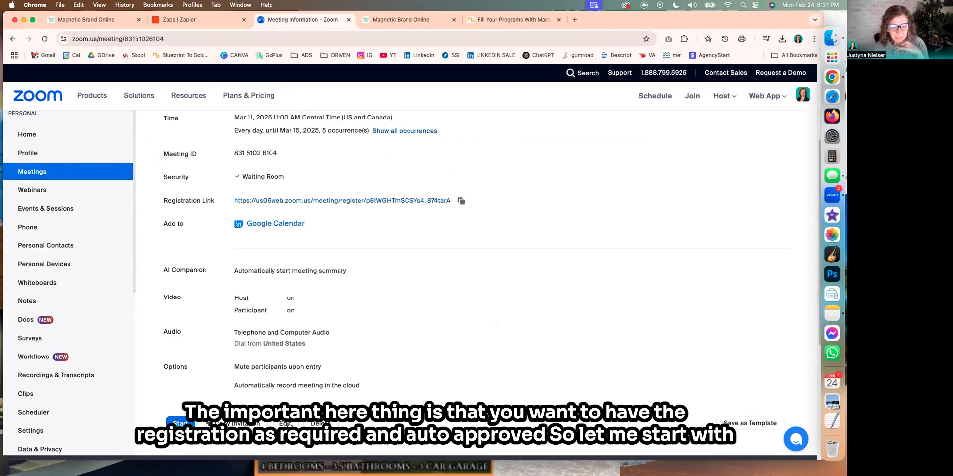
left_click(285, 424)
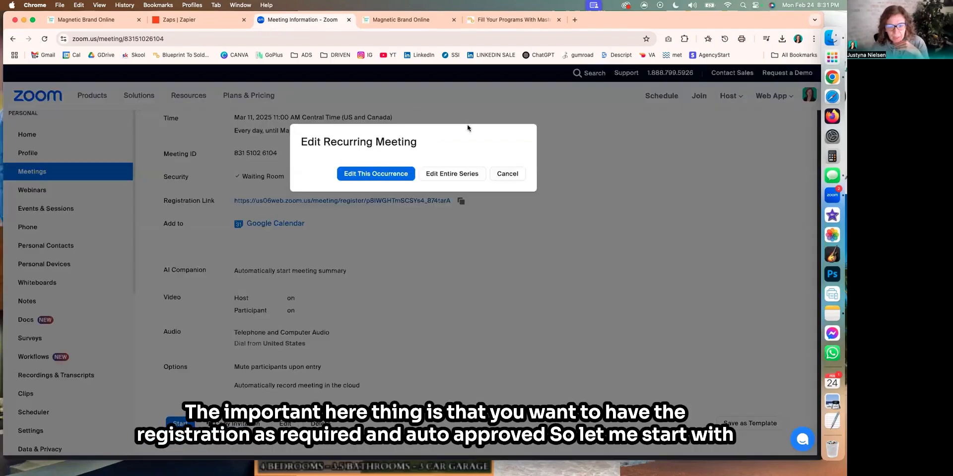
left_click(430, 177)
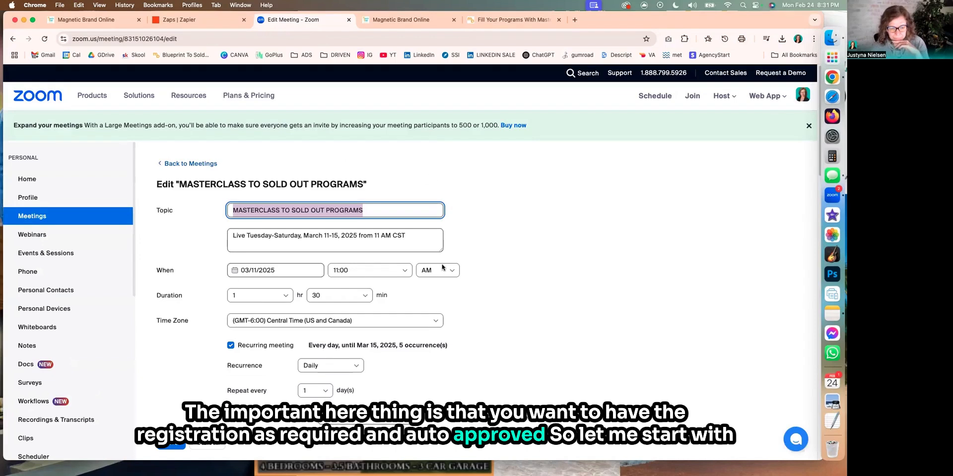
scroll(440, 264, "down", 1)
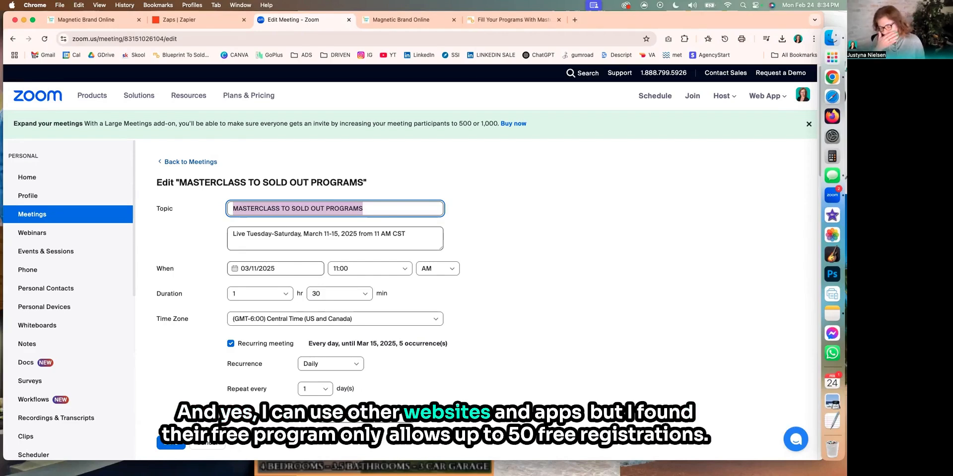
left_click(423, 20)
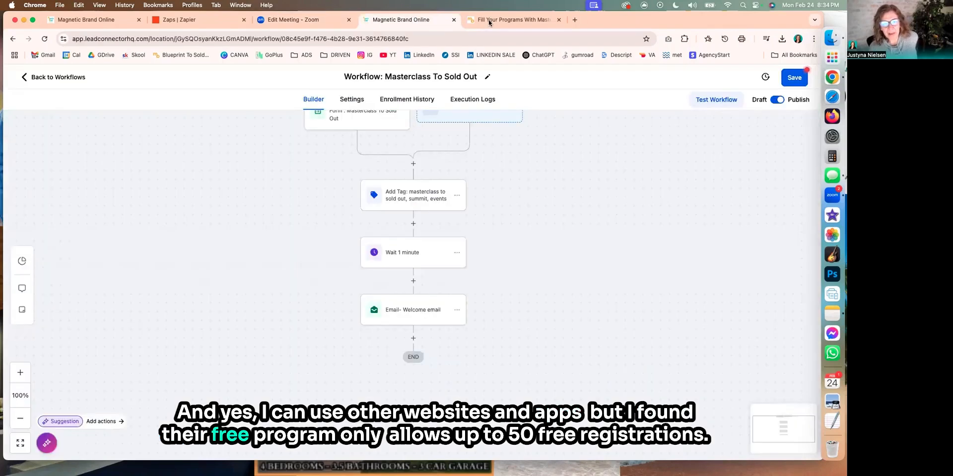
left_click(489, 22)
left_click(12, 38)
left_click(100, 42)
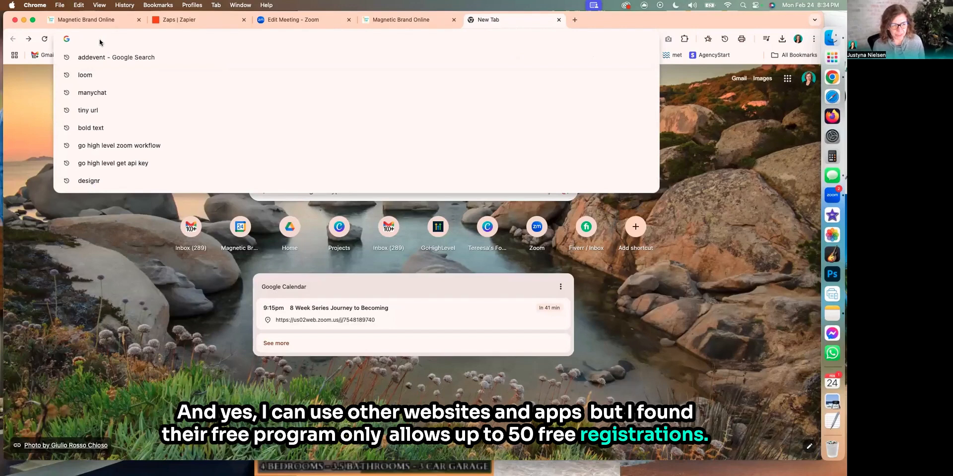
type("m")
key("Right")
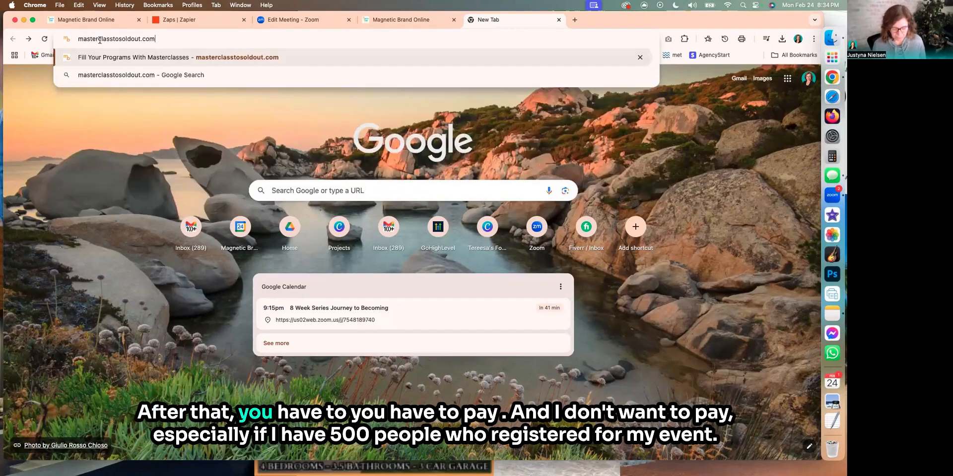
type("/c")
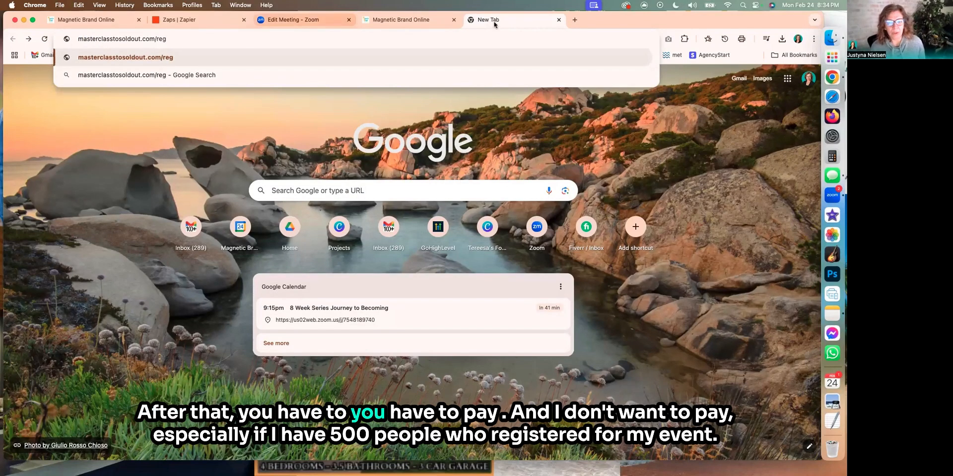
key("super+w")
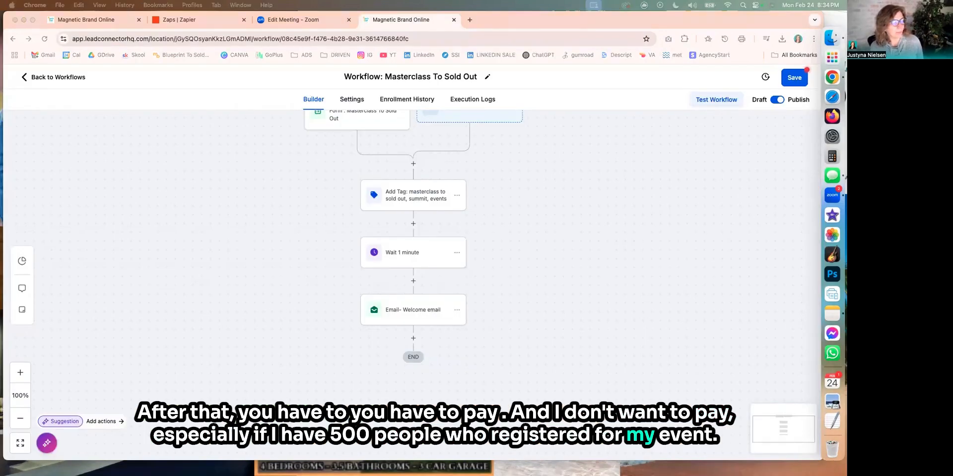
- Open the masterclass registration confirmation page in a new browser tab
left_click(470, 20)
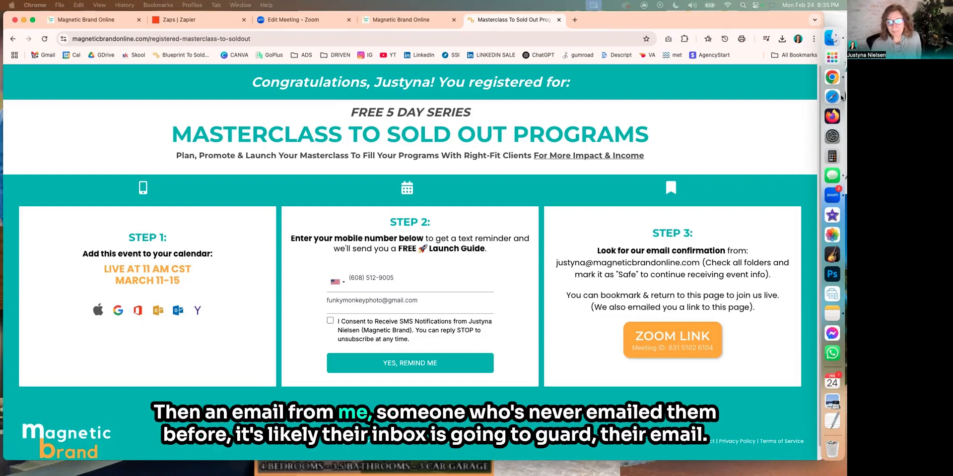
right_click(833, 77)
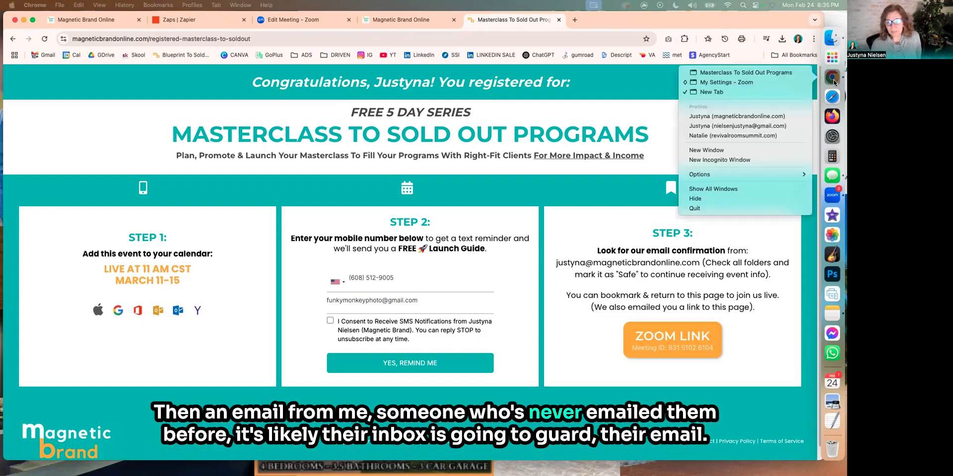
left_click(804, 125)
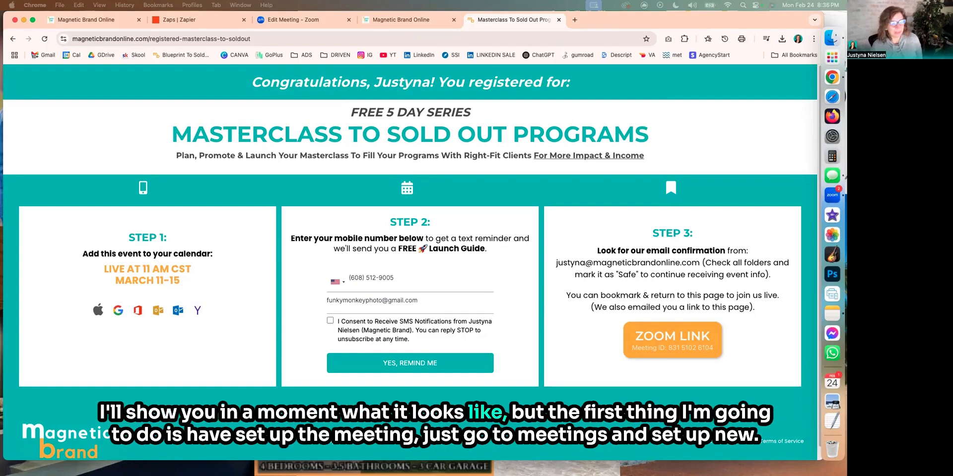
- Return to the Zoom meeting editor, check that registration is marked as required, and save the meeting
left_click(310, 23)
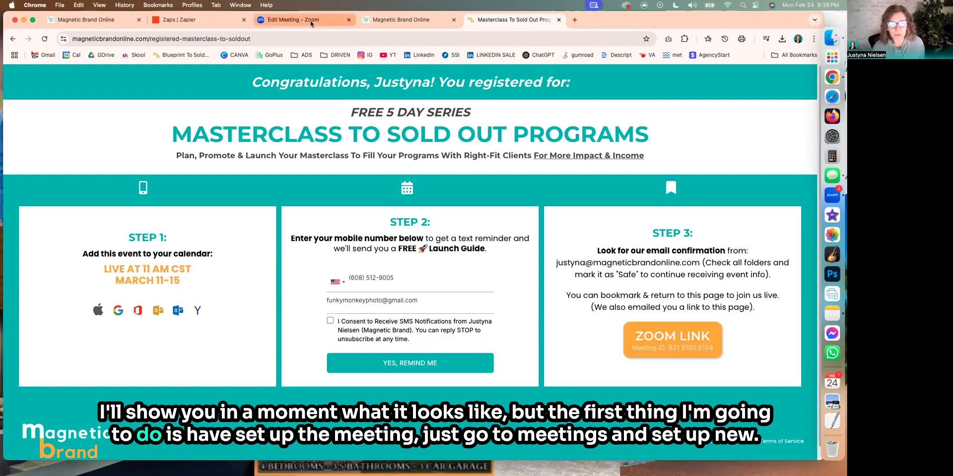
left_click(307, 20)
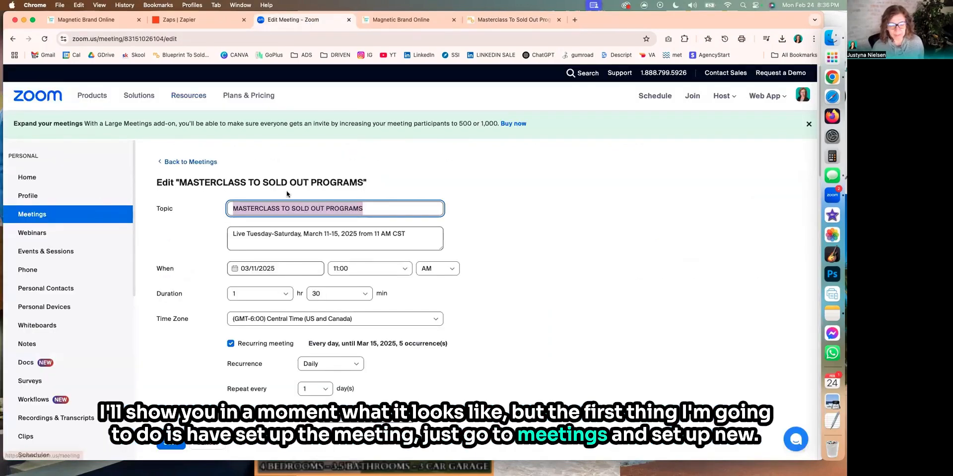
scroll(375, 268, "down", 3)
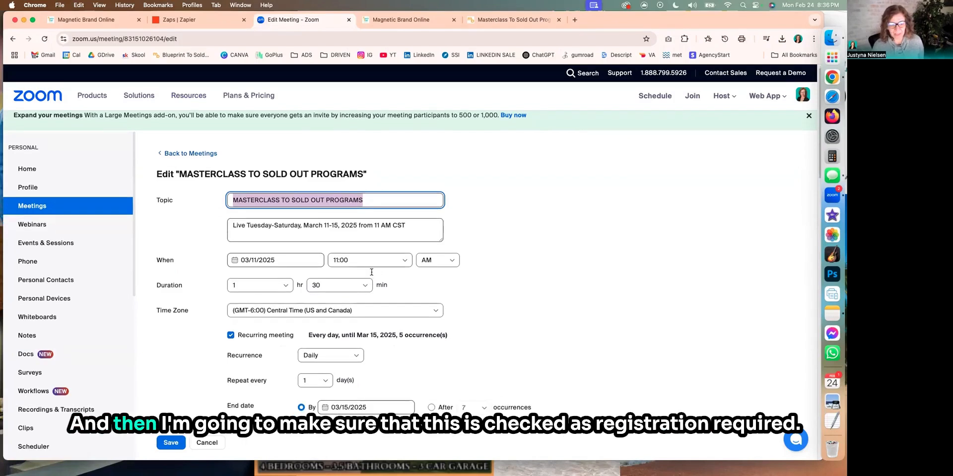
scroll(372, 274, "down", 3)
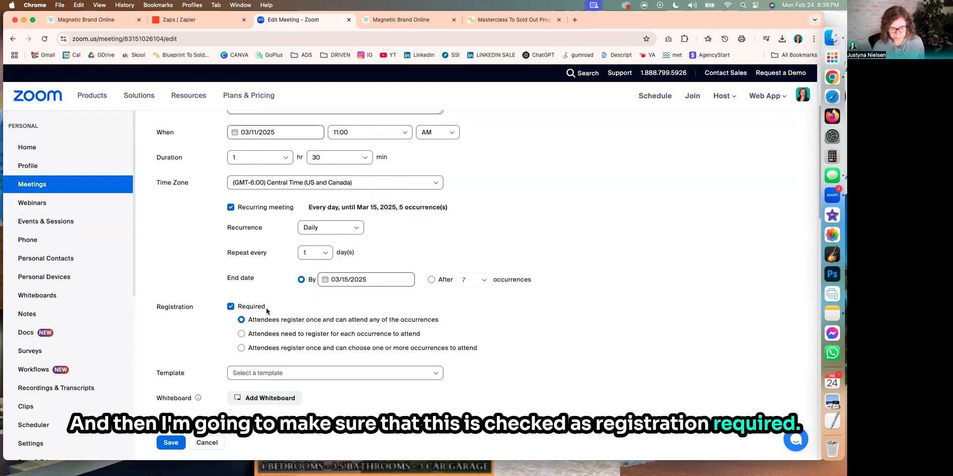
scroll(280, 349, "up", 5)
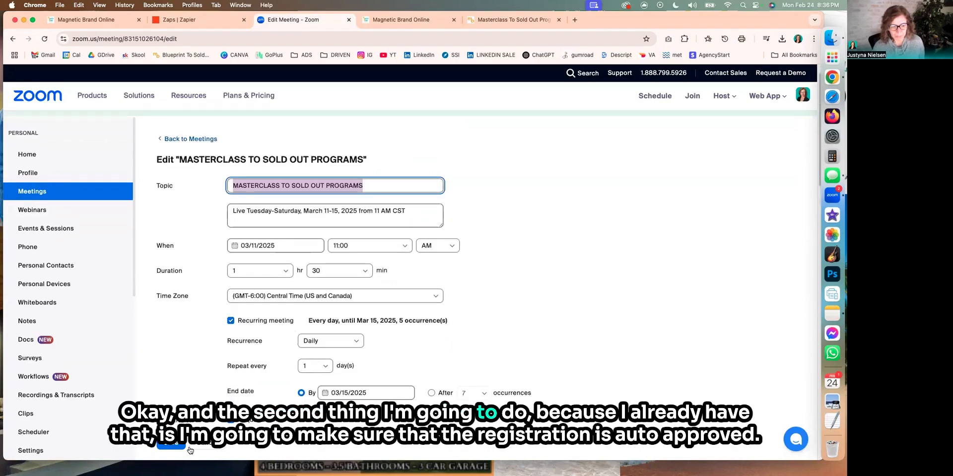
scroll(190, 450, "down", 1)
left_click(166, 446)
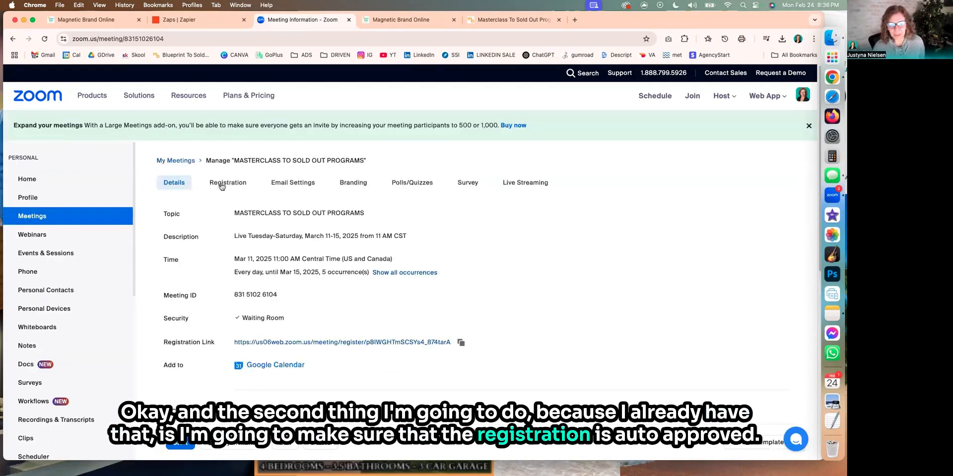
- Check the meeting's registration options for automatic approval and view the Zaps page in Zapier
left_click(221, 187)
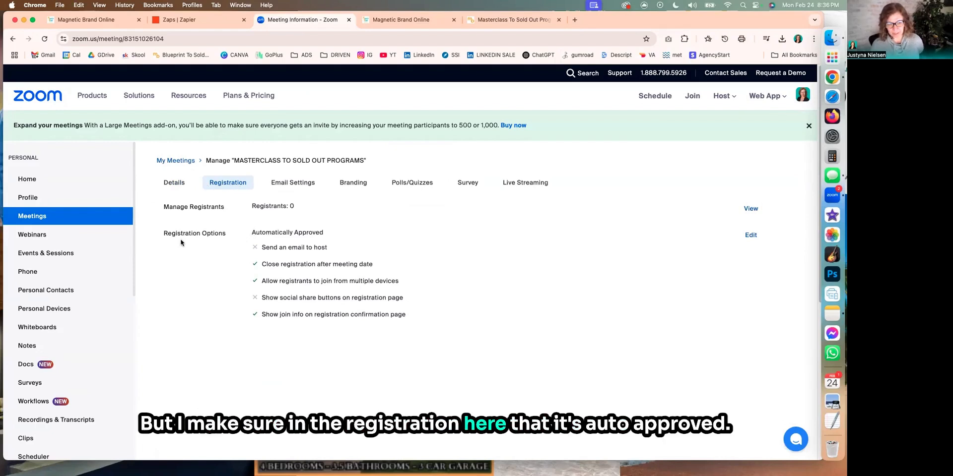
left_click_drag(252, 232, 367, 226)
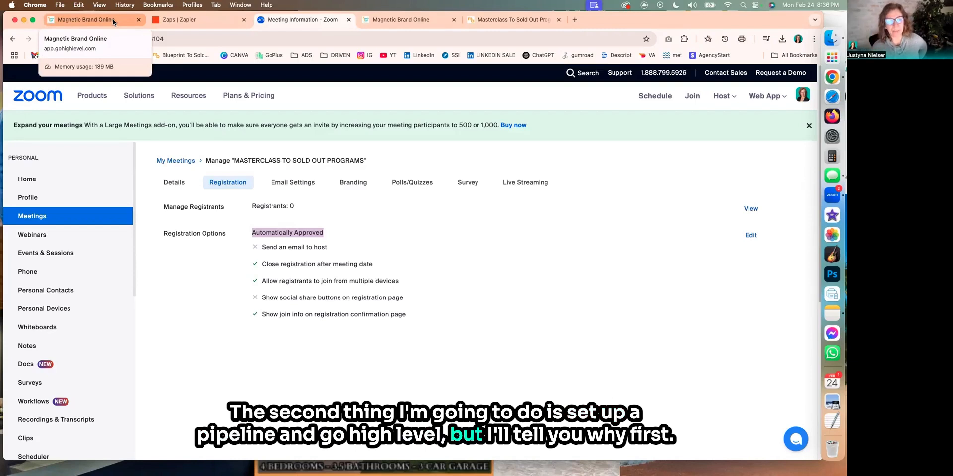
left_click(188, 22)
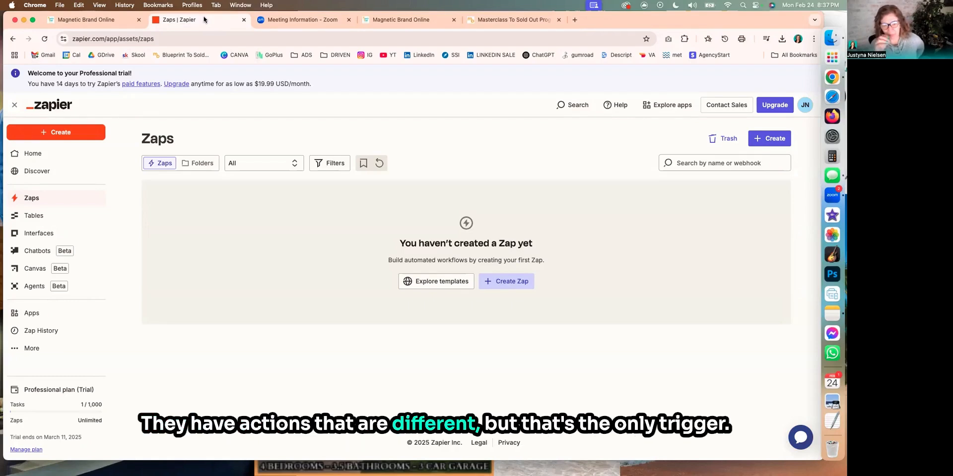
- Switch to GoHighLevel and start a new opportunities pipeline named "Registered For Masterclass To Sold Out Event"
left_click(110, 22)
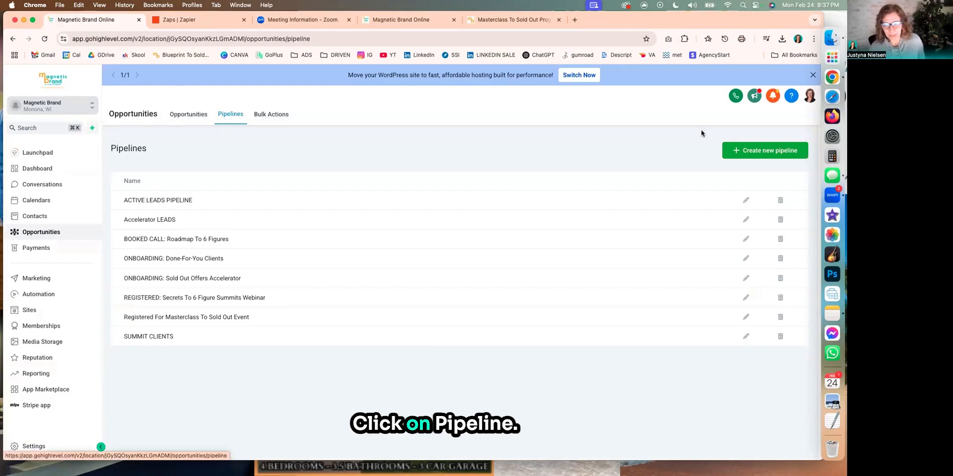
left_click(746, 152)
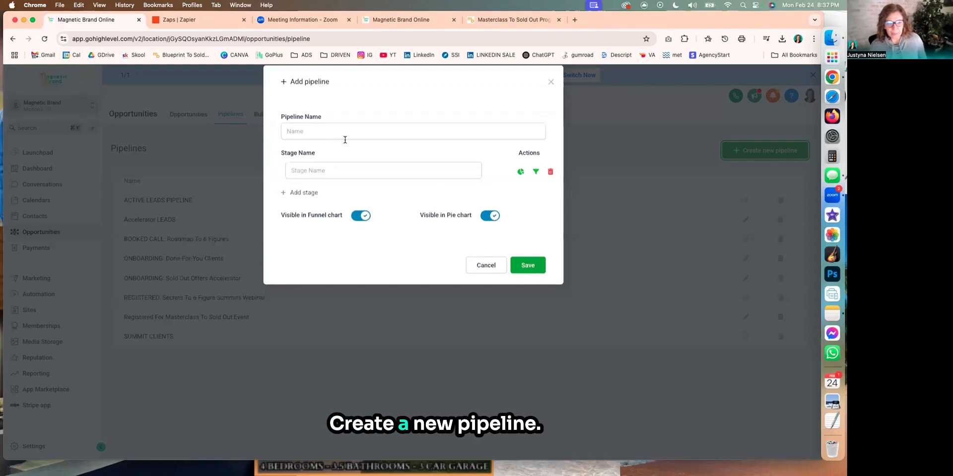
type("Re")
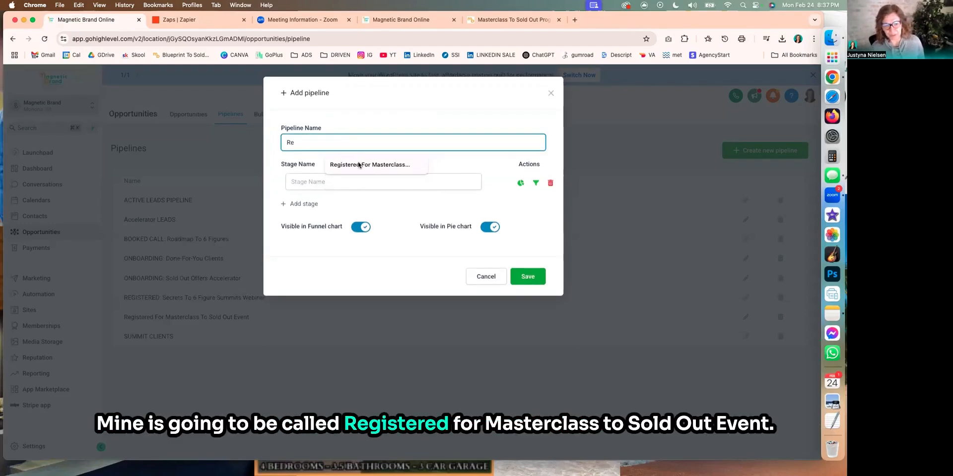
left_click(360, 165)
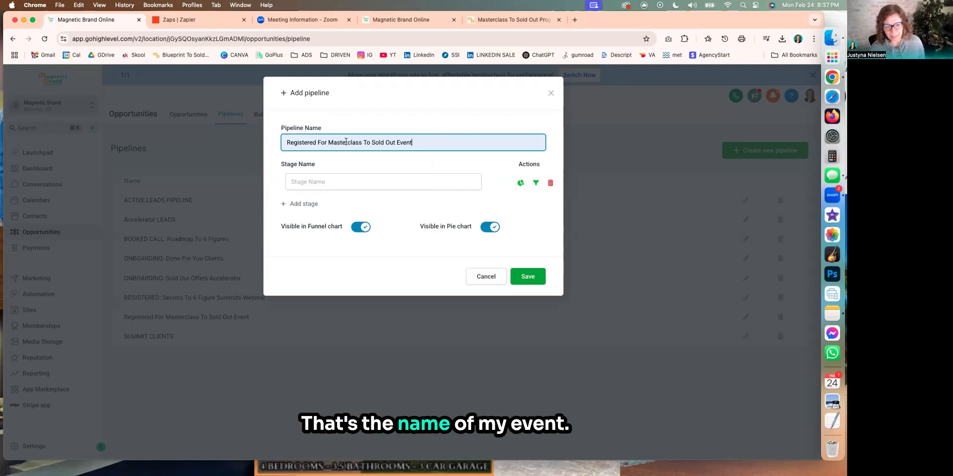
- Enter three stages for the new pipeline: Optin, Registered and Attended
left_click(315, 182)
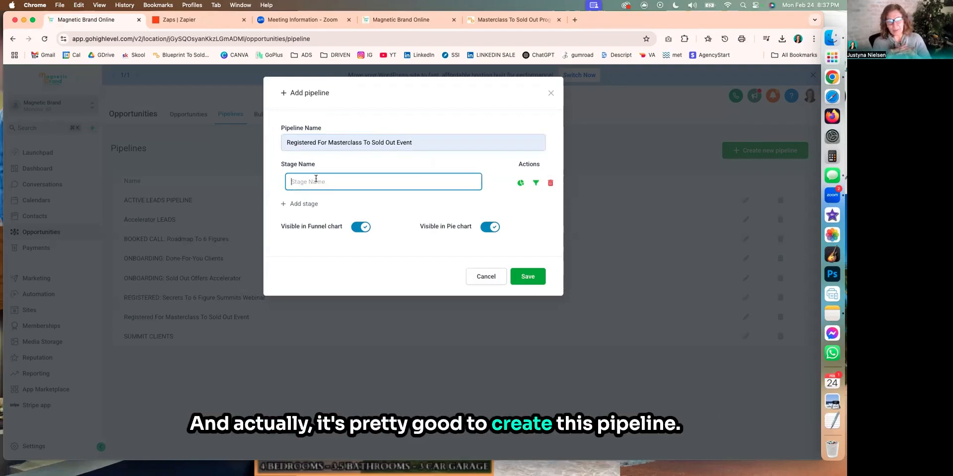
type("0")
type("ptin")
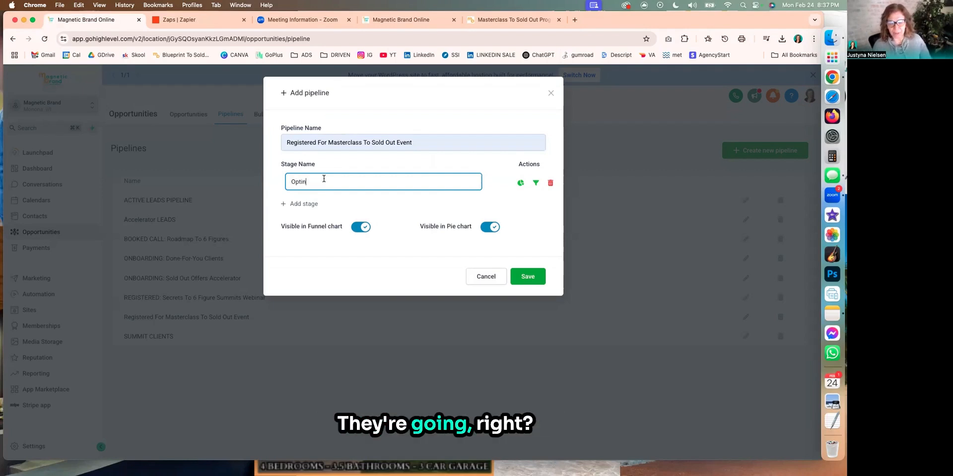
left_click(304, 203)
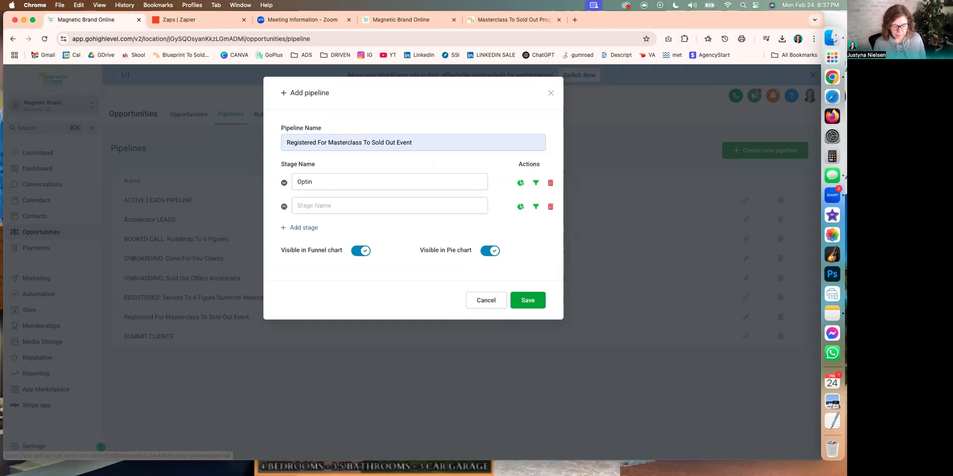
type("Registered")
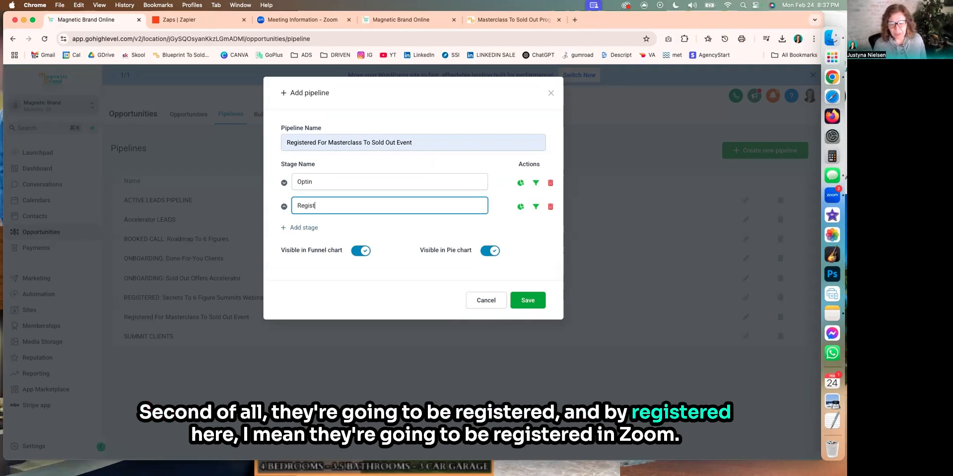
left_click(294, 229)
type("At")
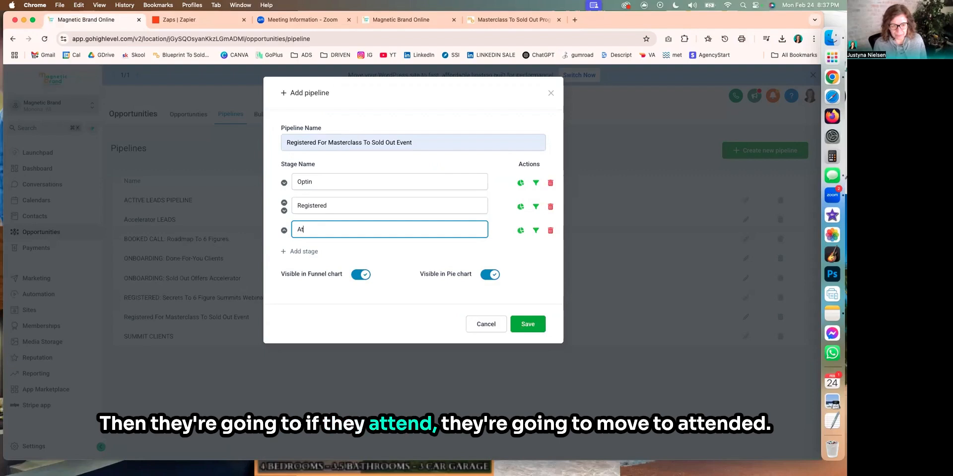
type("tended")
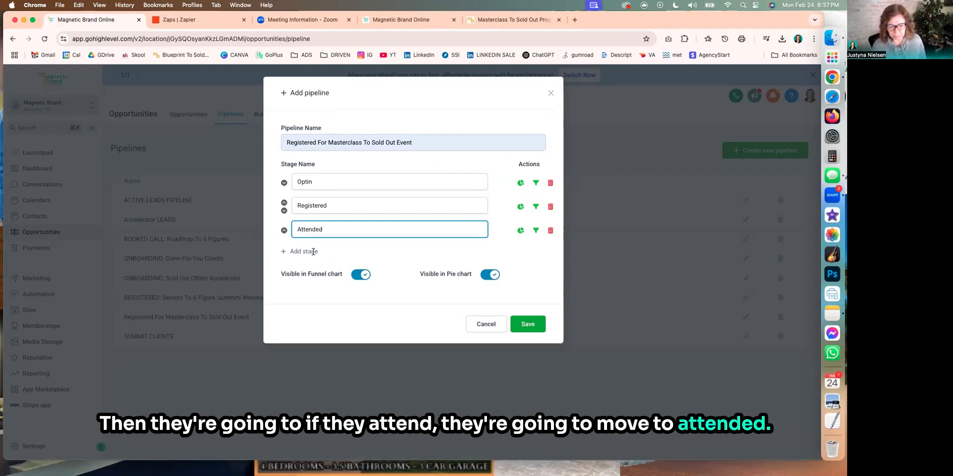
- Add two more stages to the new pipeline: No Show and Purchased
left_click(310, 252)
type("No Show")
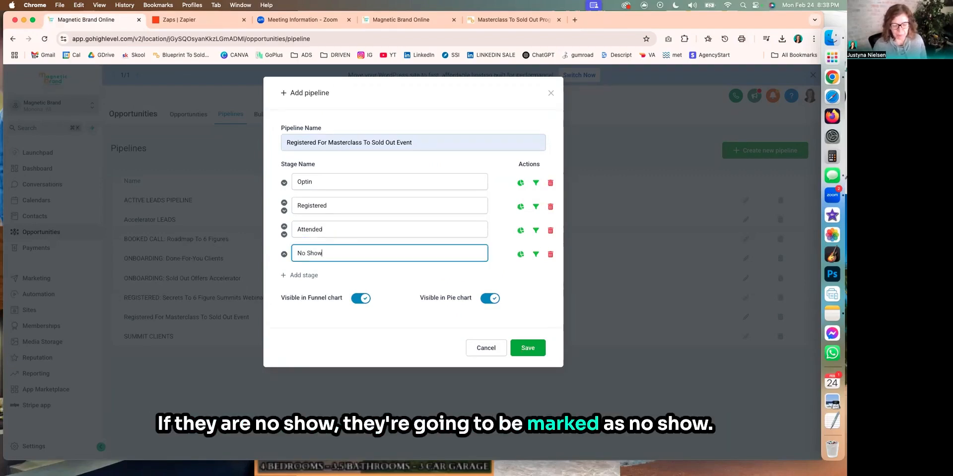
left_click(309, 275)
type("Purchased")
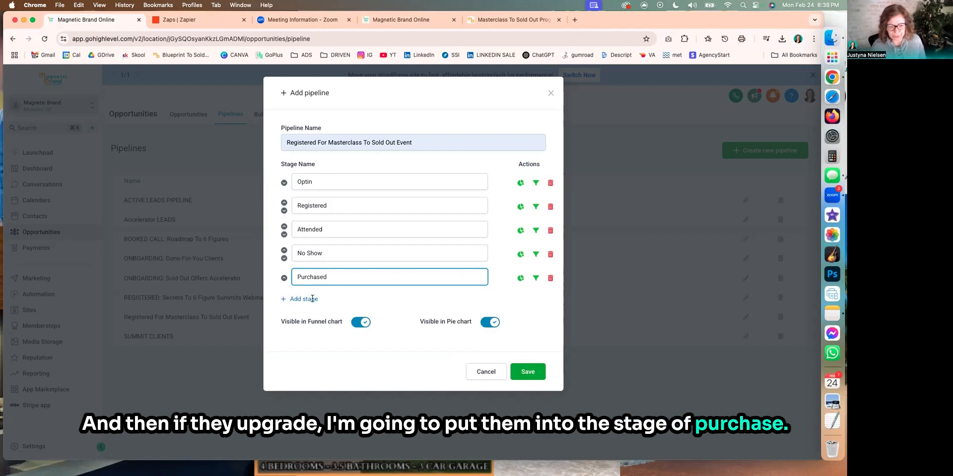
- Add a final stage named "Follow Up - Didn't Purchase", try to save the new pipeline, and close the form
left_click(313, 297)
type("N")
key("BackSpace")
type("Follow")
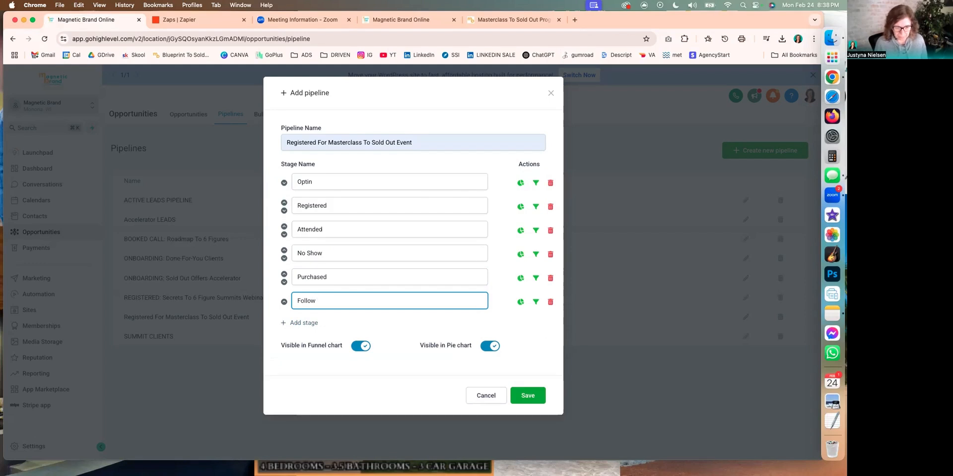
type("Up -")
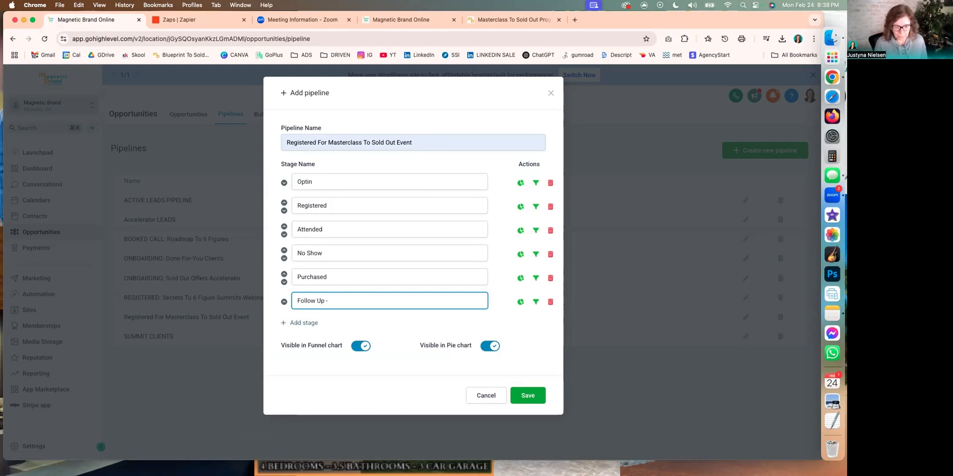
type(" Didn't Purchasse")
key("BackSpace")
key("BackSpace")
type("e")
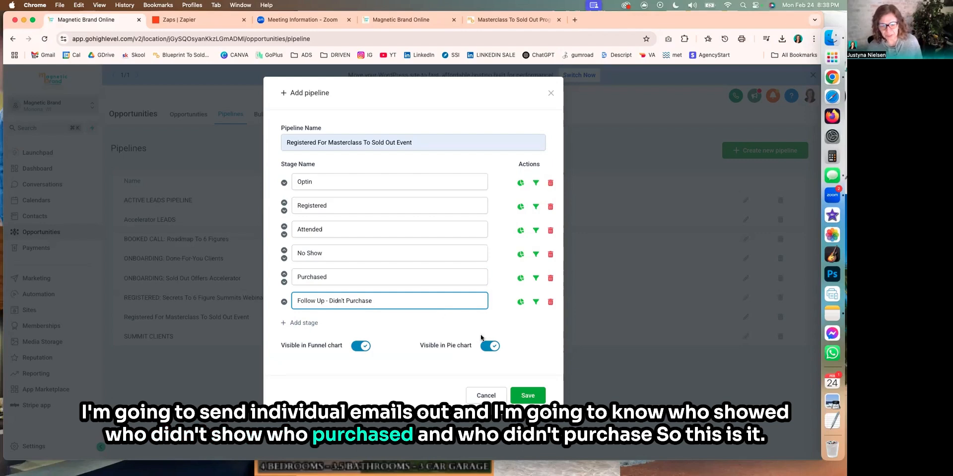
left_click(524, 396)
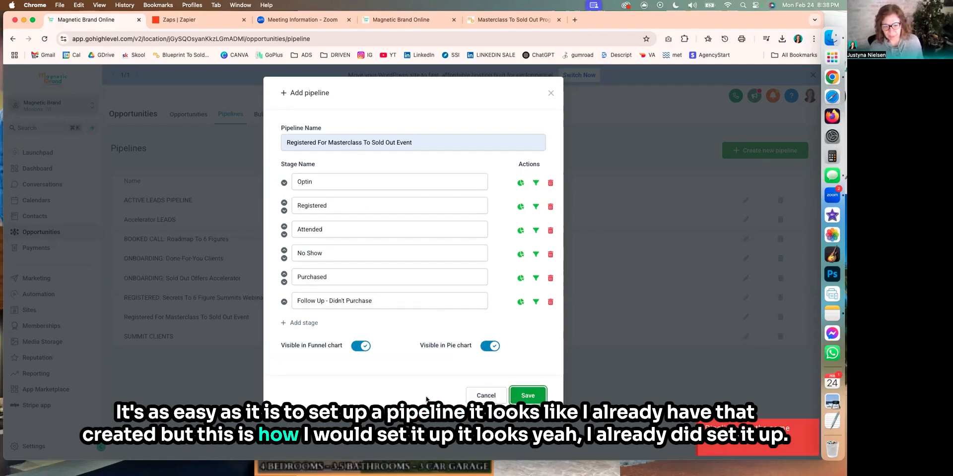
left_click(484, 396)
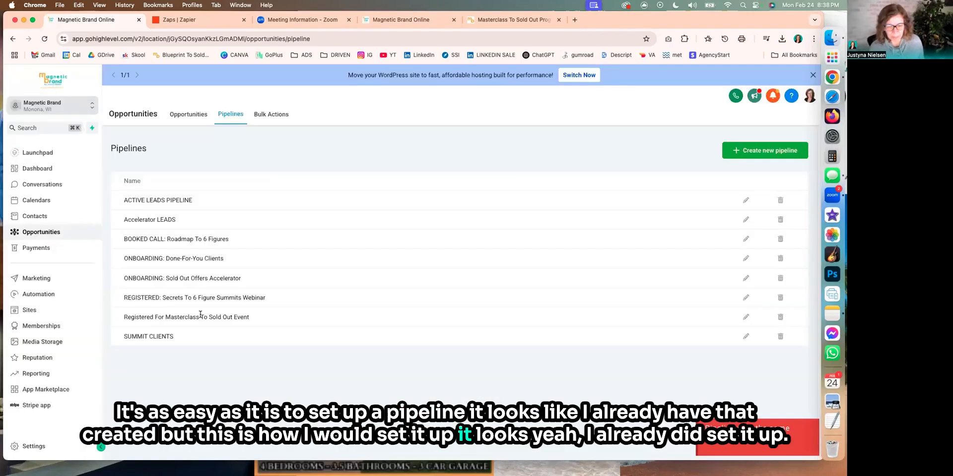
- Check the stages of the existing "Registered For Masterclass To Sold Out Event" pipeline and view the Masterclass To Sold Out workflow
left_click(745, 317)
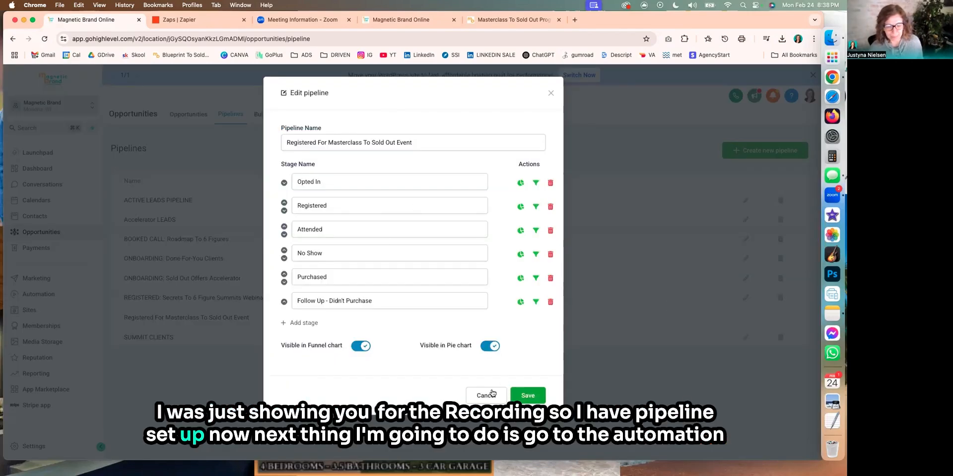
left_click(488, 395)
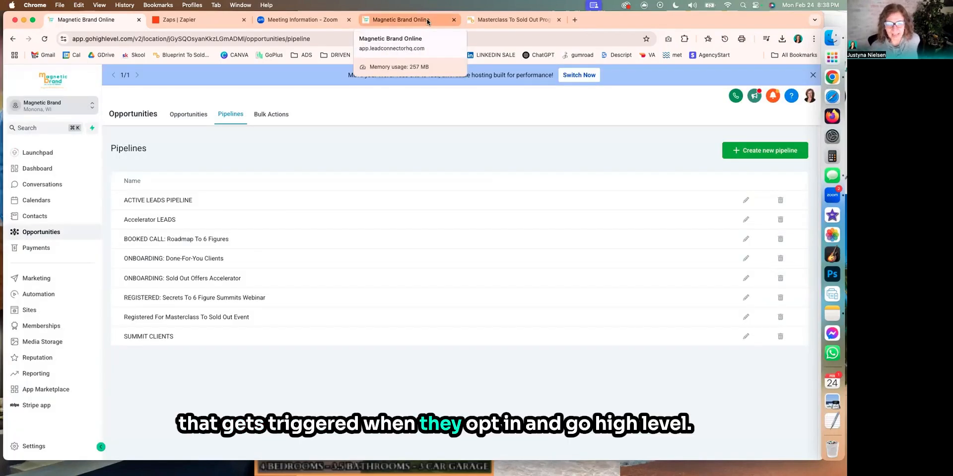
left_click(427, 22)
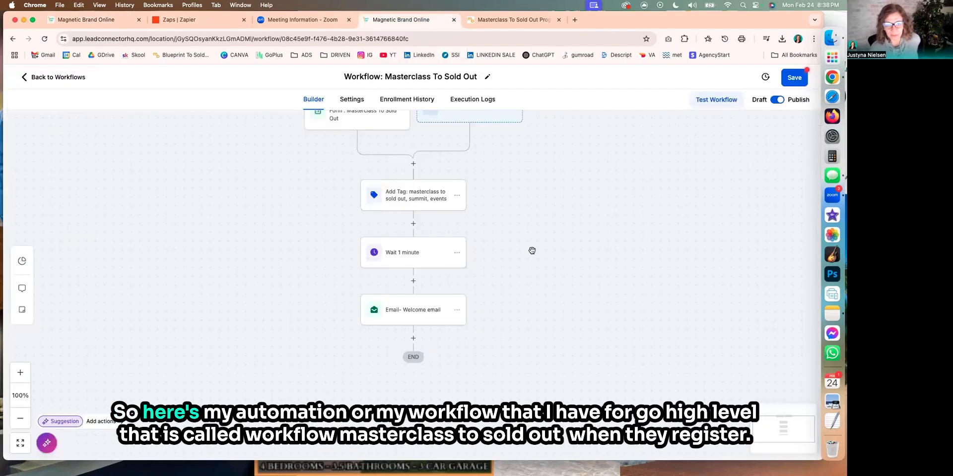
scroll(532, 251, "up", 3)
scroll(531, 251, "down", 1)
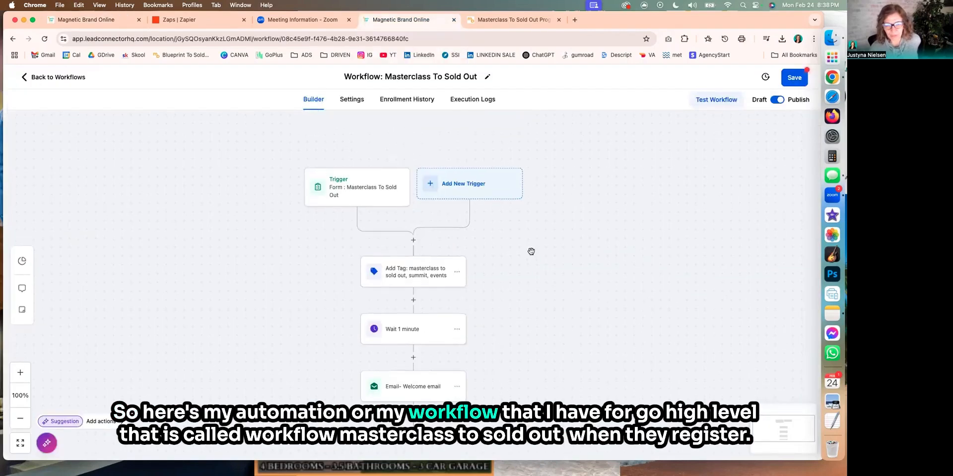
scroll(531, 251, "down", 1)
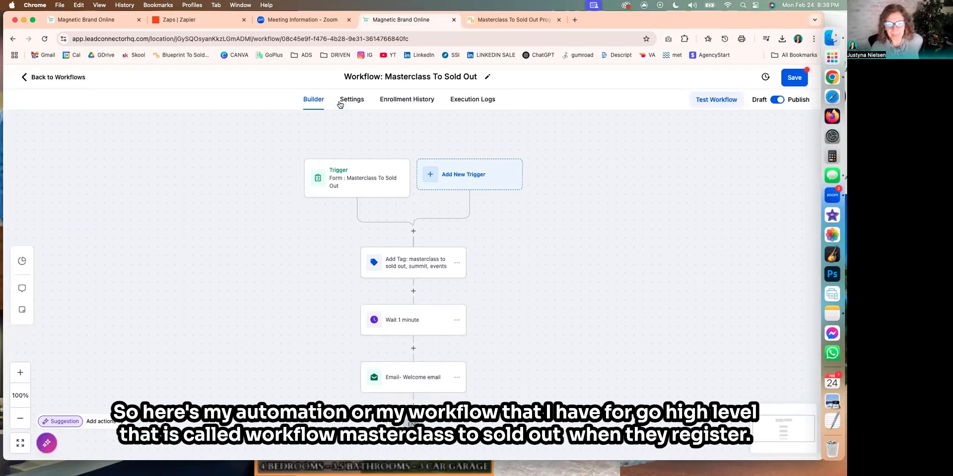
- Rename the workflow as "Workflow: Masterclass To Sold Out - Register (Tag, Email, &Move Pipeline)"
left_click(474, 81)
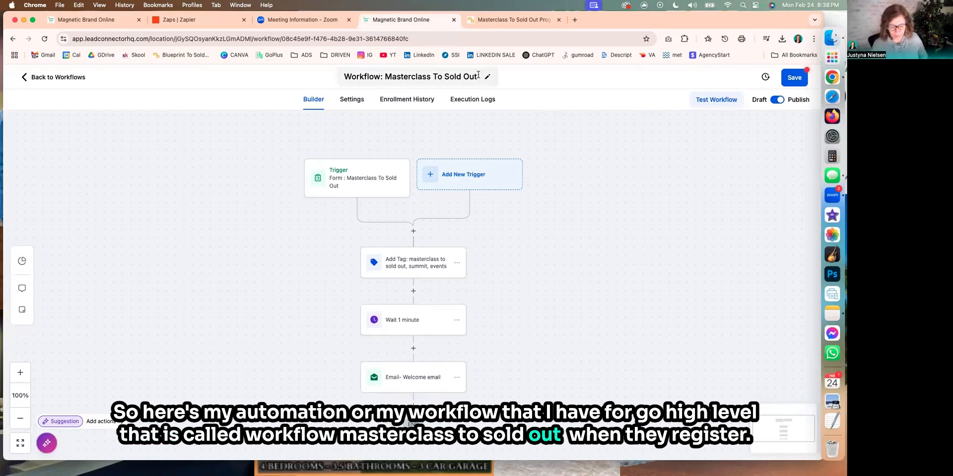
type("- Regisgte")
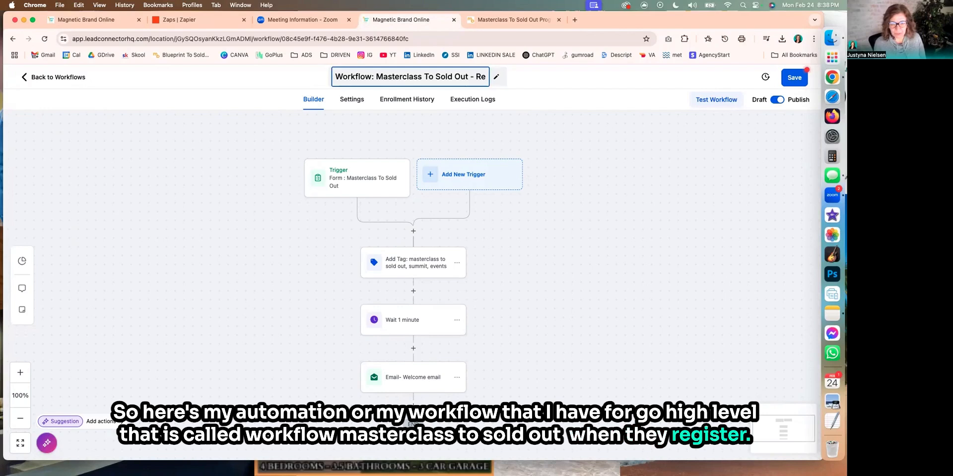
key("BackSpace")
key("BackSpace")
key("BackSpace")
type("t")
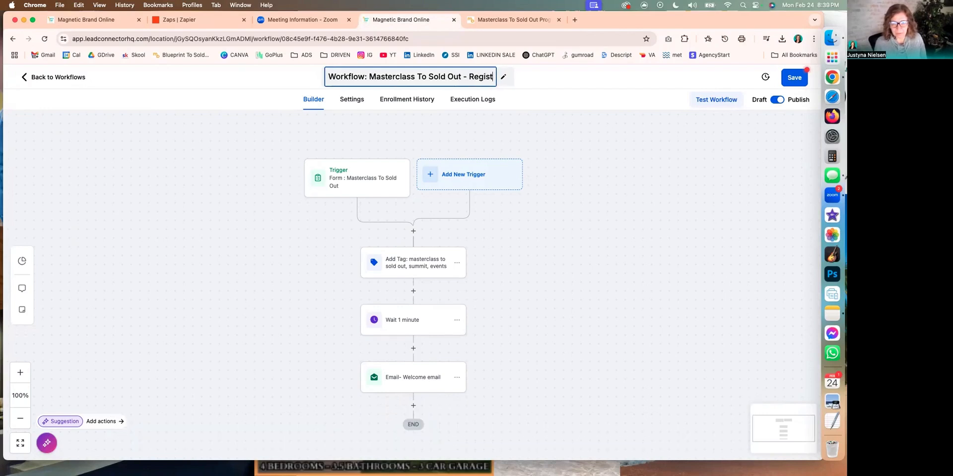
type("er (Tag,")
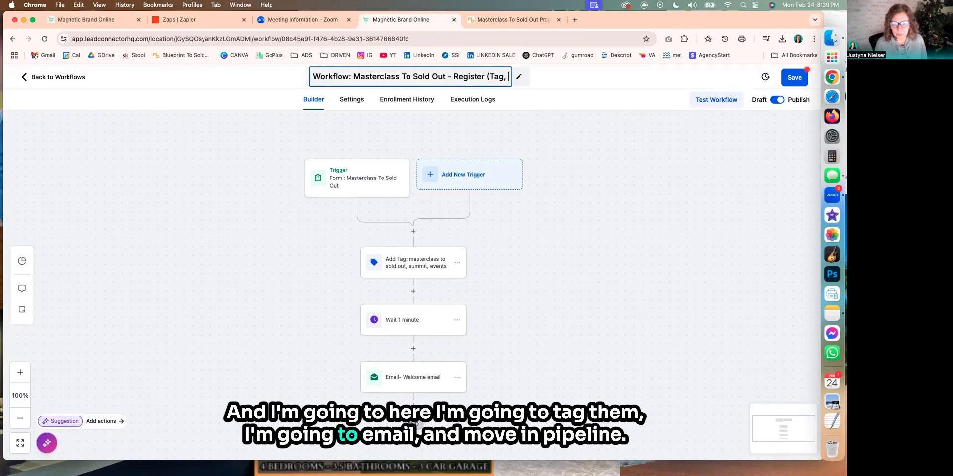
type(" Email")
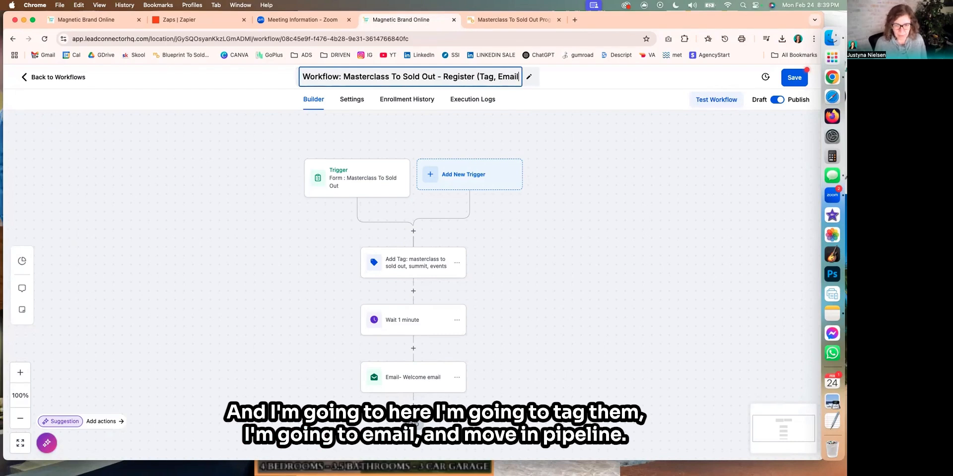
type(", &Move ")
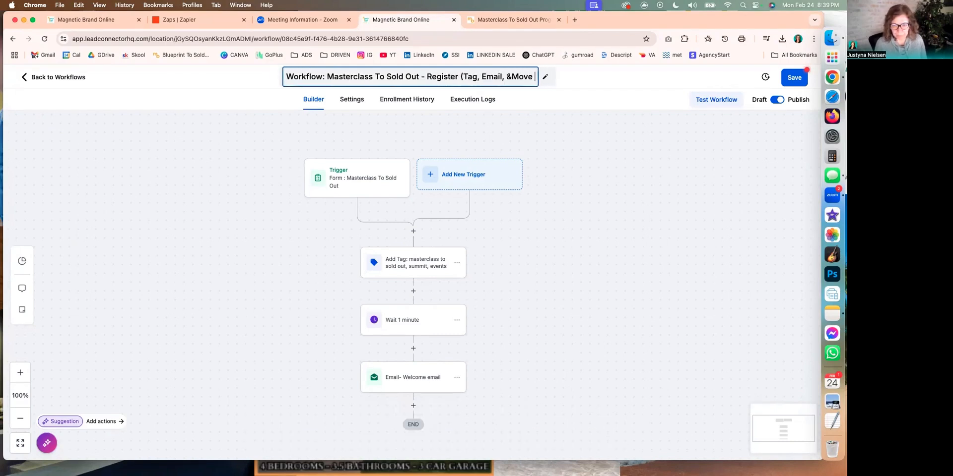
type("Pie")
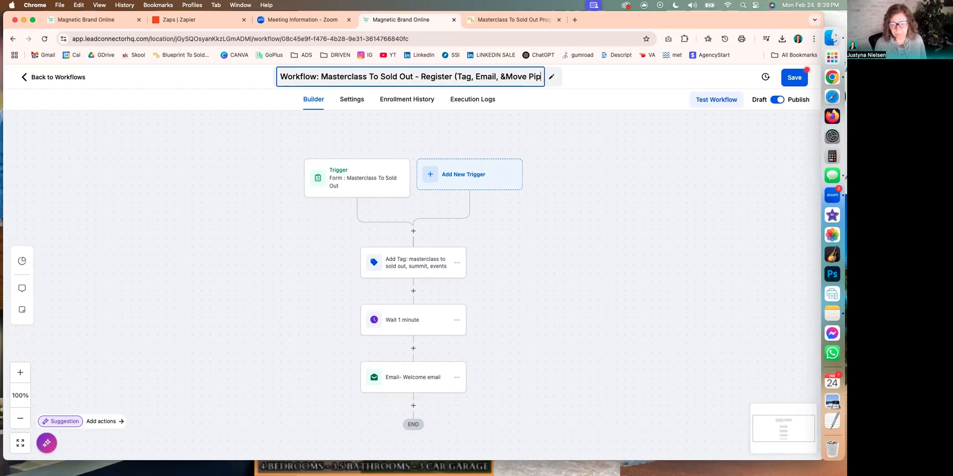
type("eline)")
- Review the workflow's form trigger and its form filter, and look over the tag, wait and welcome email actions
left_click(359, 181)
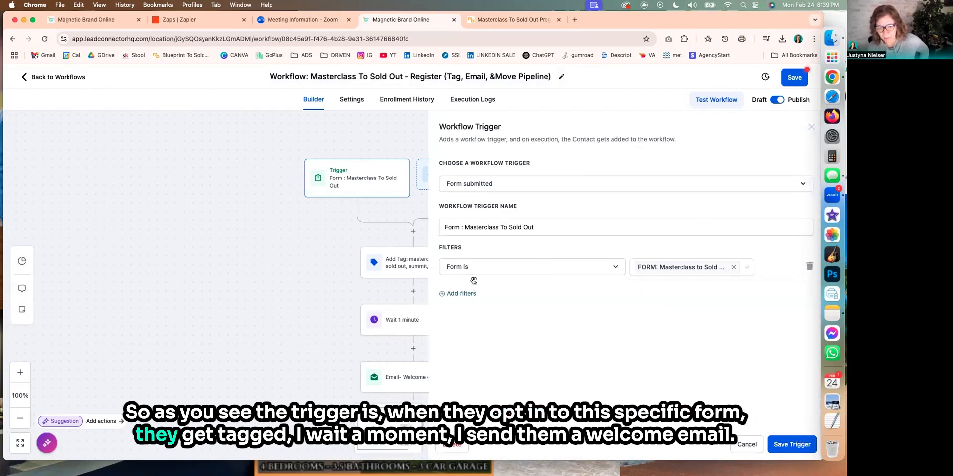
left_click(379, 243)
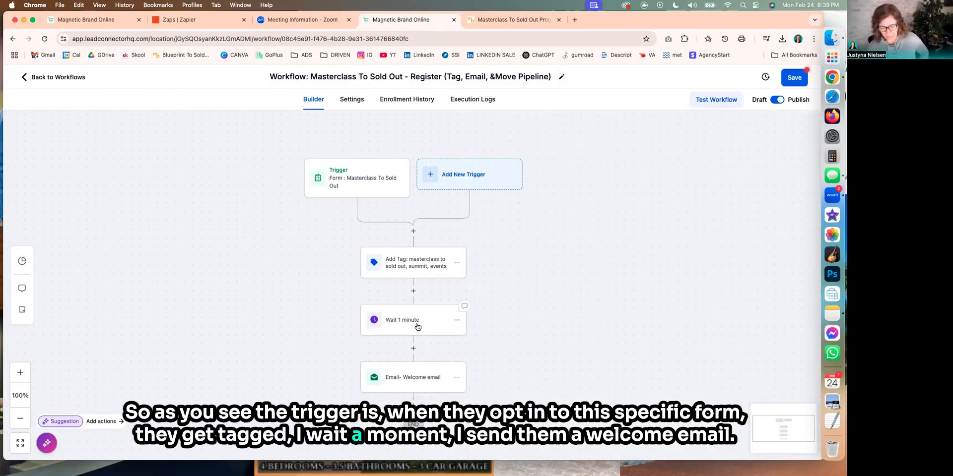
scroll(417, 326, "down", 1)
scroll(415, 343, "down", 1)
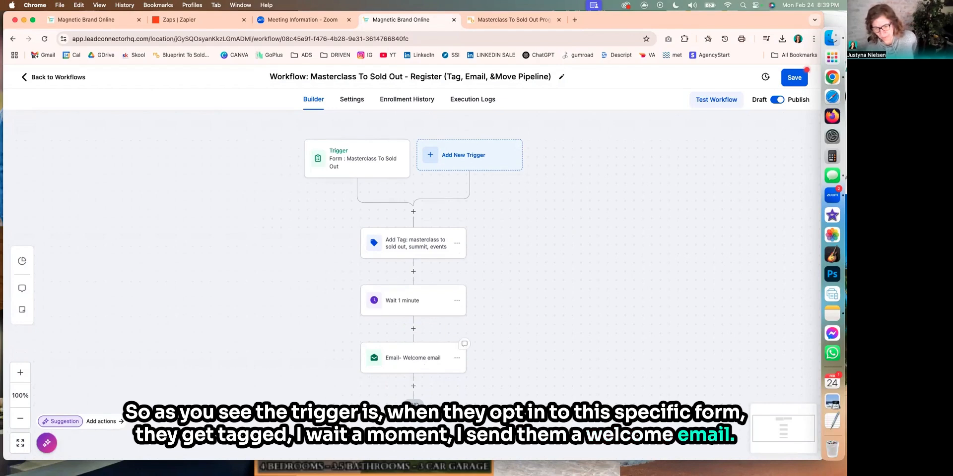
left_click(414, 364)
left_click_drag(495, 379, 496, 354)
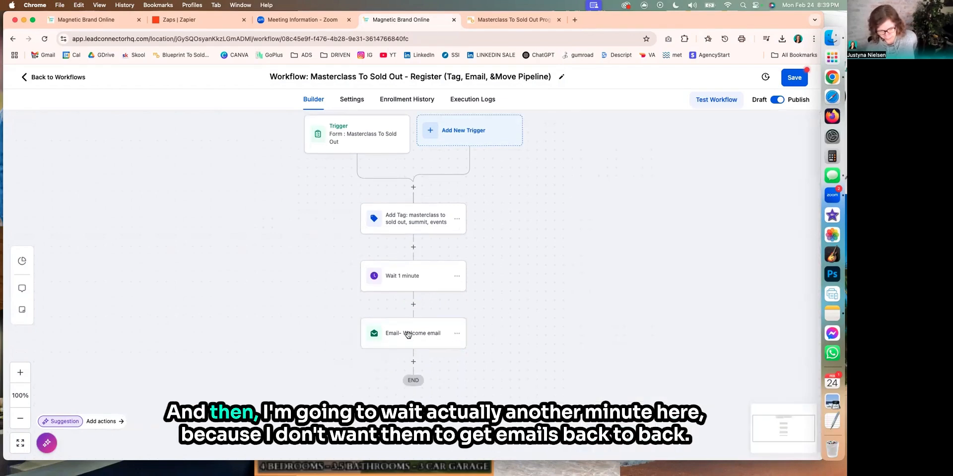
- Add a Wait action after the welcome email with a 1-minute time delay, name it "Wait 1 minute" and save it
scroll(411, 335, "down", 3)
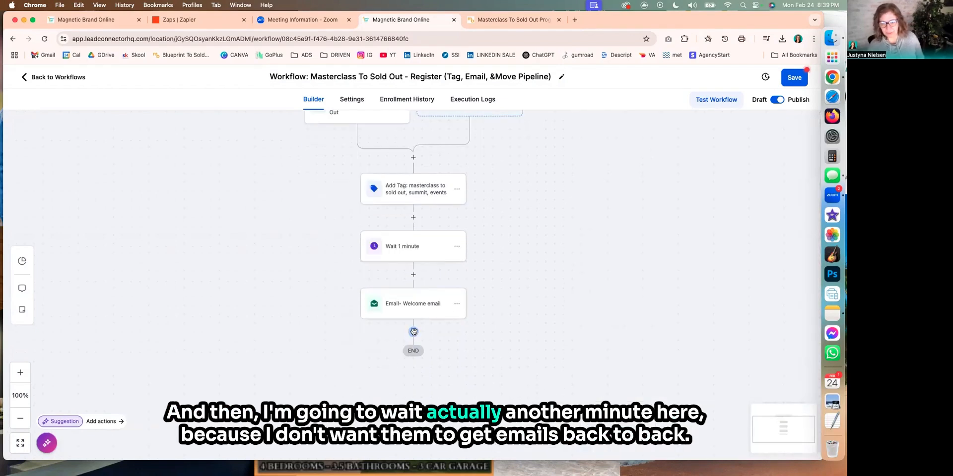
left_click(413, 333)
type("wa")
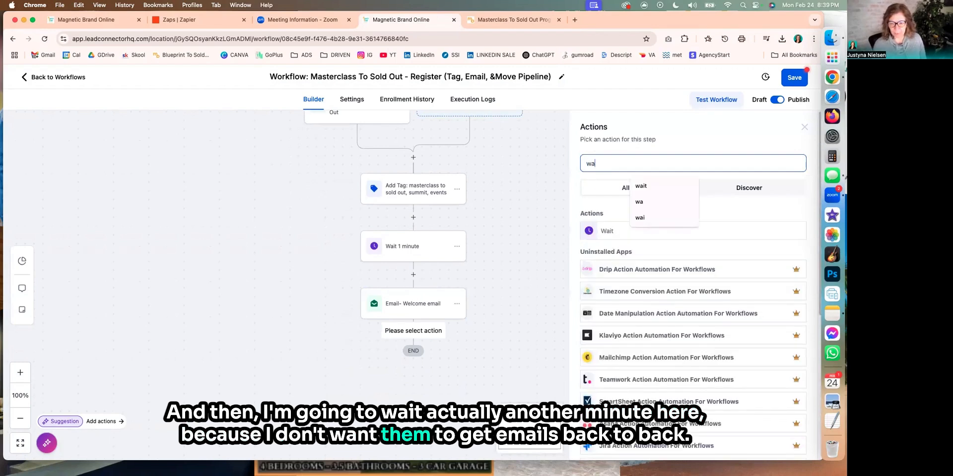
type("it")
left_click(630, 231)
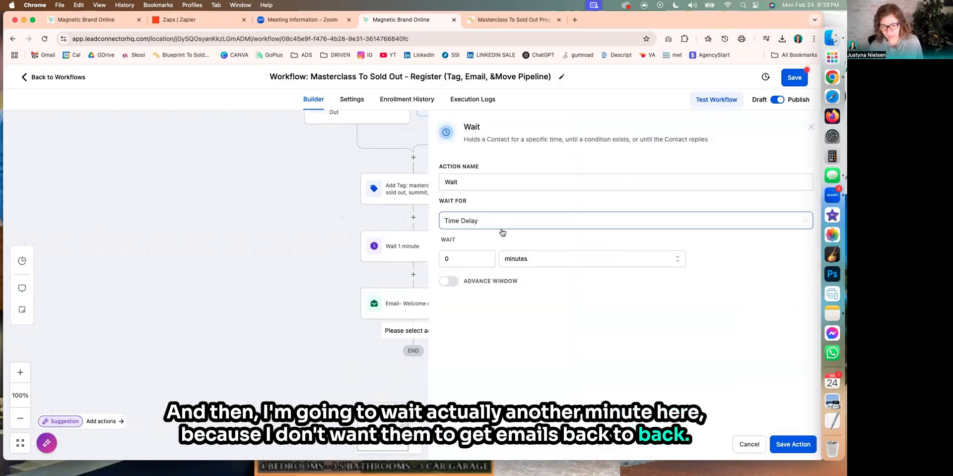
left_click(481, 256)
type("1")
left_click(480, 182)
type("1")
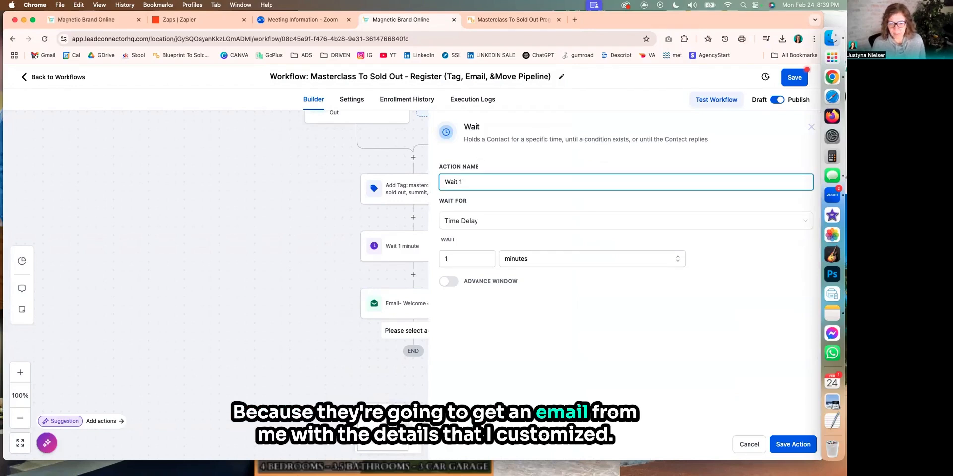
type(" minute")
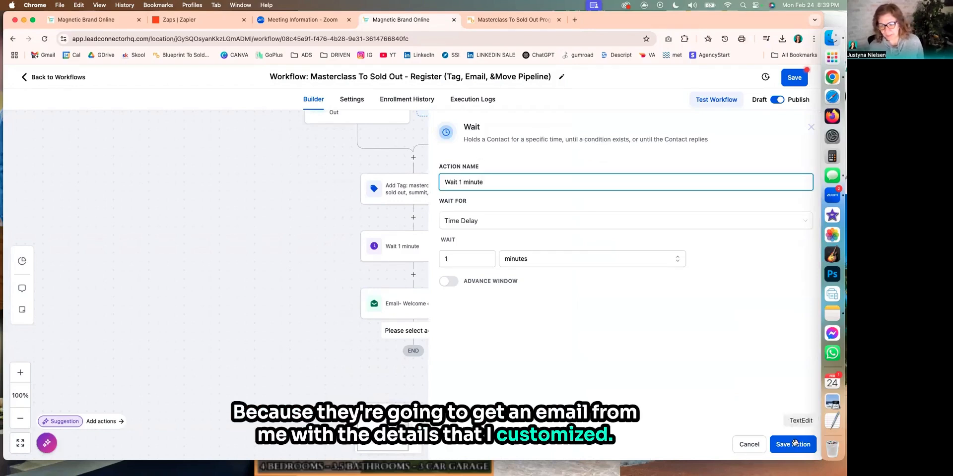
left_click(793, 444)
- Review the welcome email action's subject and template, and leave its settings without saving
left_click(412, 306)
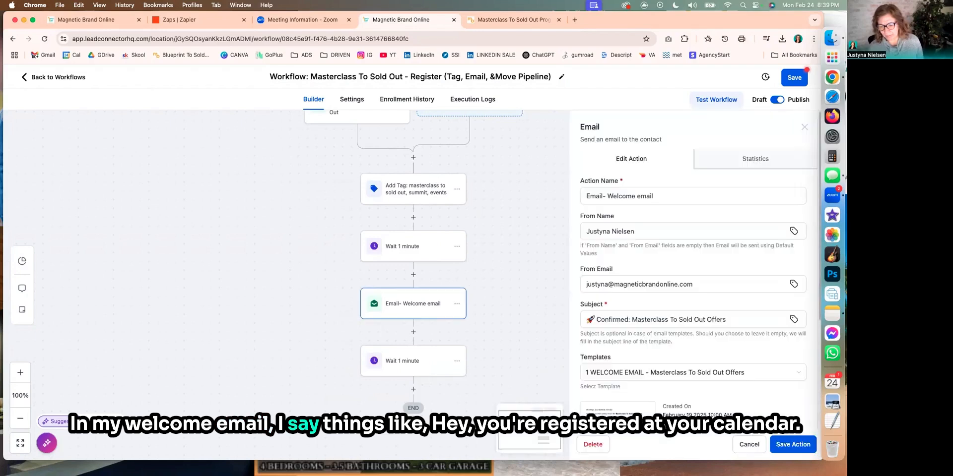
scroll(611, 407, "down", 3)
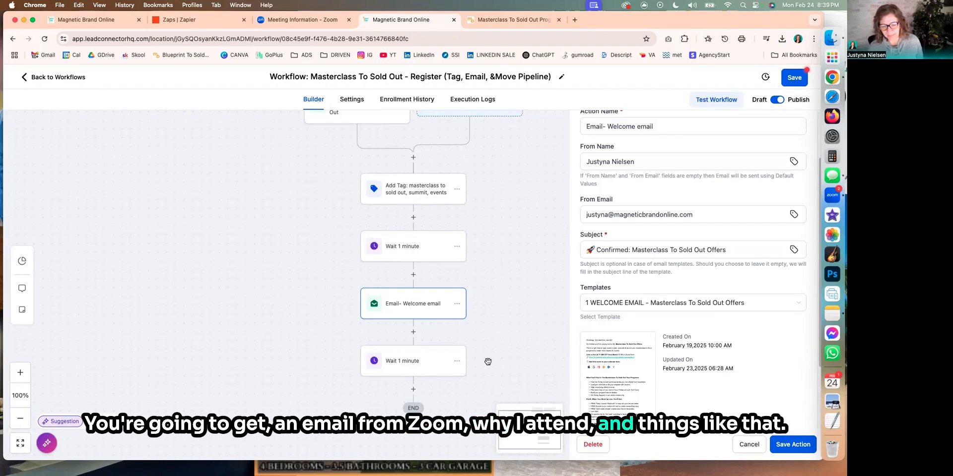
left_click(747, 444)
- Add a Create/Update Opportunity action after the last Wait 1 minute action in the workflow
scroll(415, 381, "down", 1)
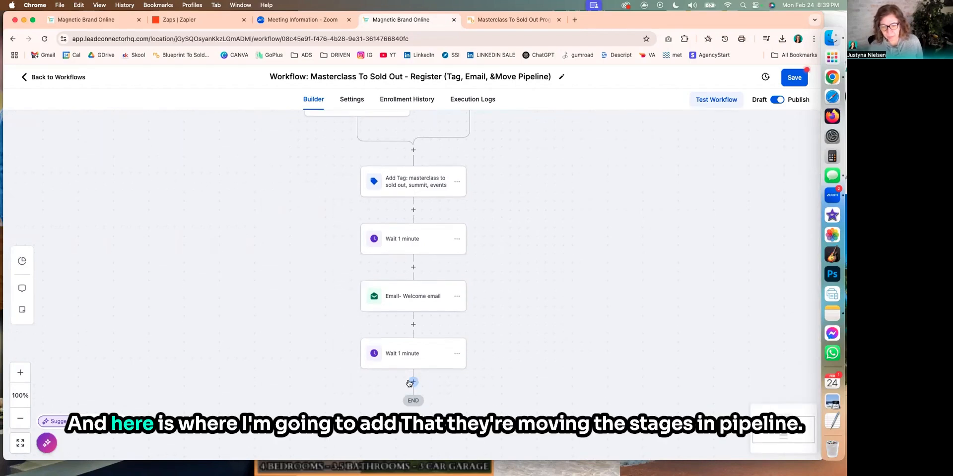
left_click(413, 382)
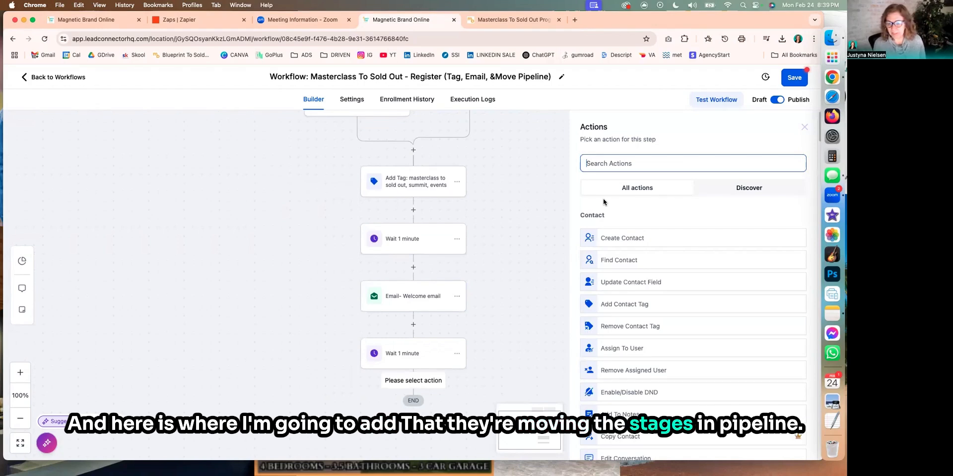
type("p")
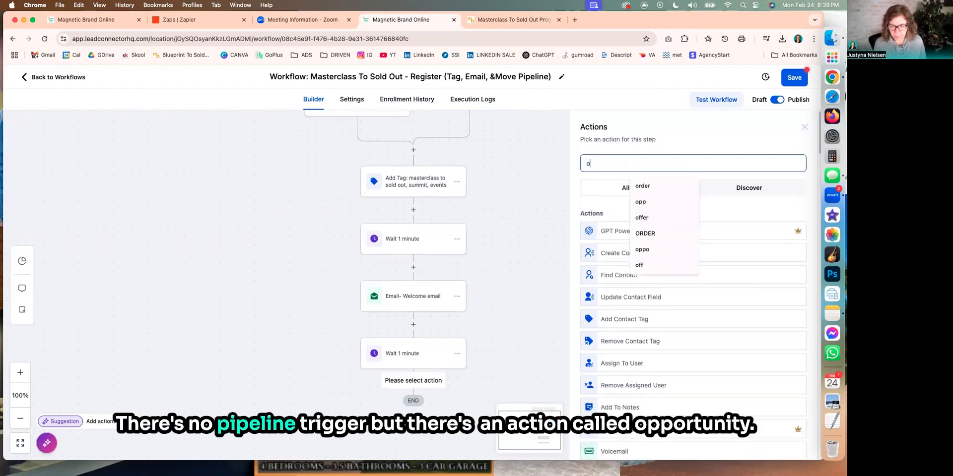
type("ipe")
key("BackSpace")
key("BackSpace")
key("BackSpace")
key("BackSpace")
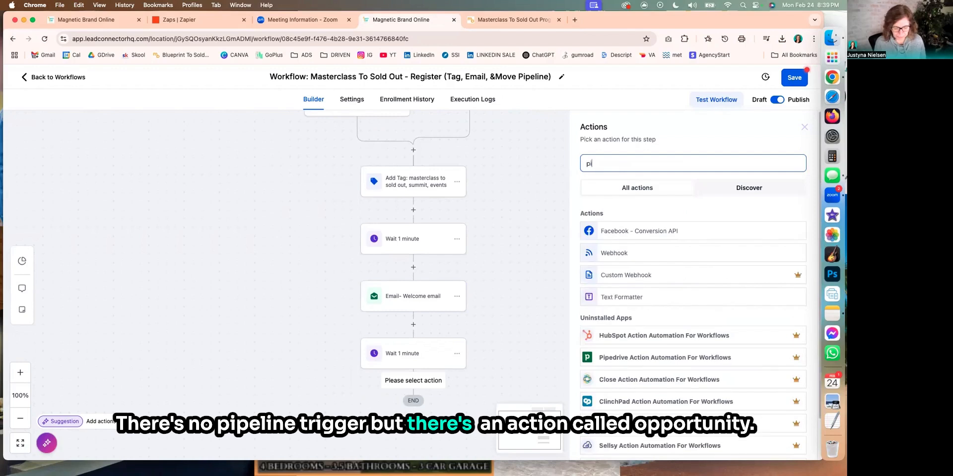
type("oppo")
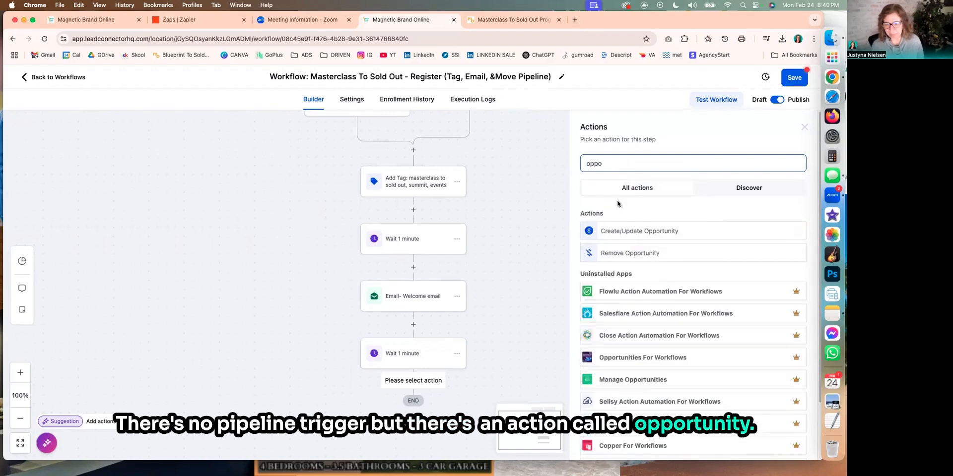
left_click(620, 231)
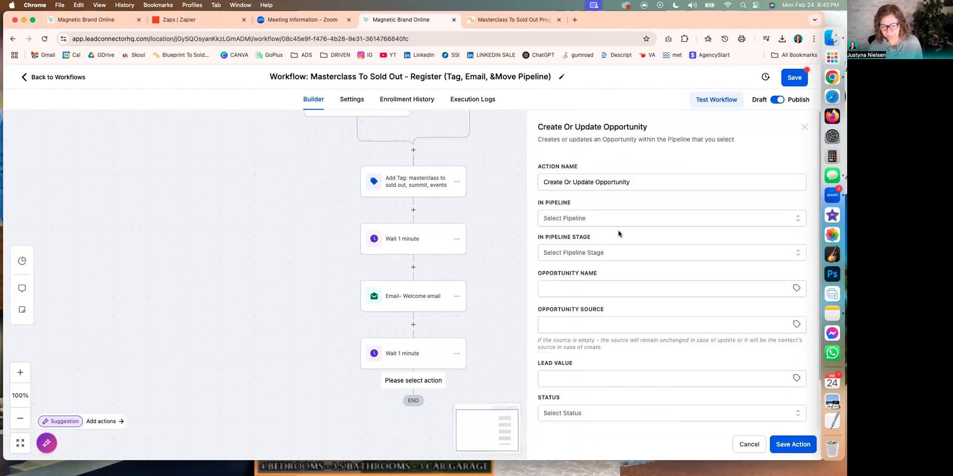
- Set the opportunity action's pipeline to Registered For Masterclass To Sold Out Event and its stage to Opted In, and save the action
left_click(579, 218)
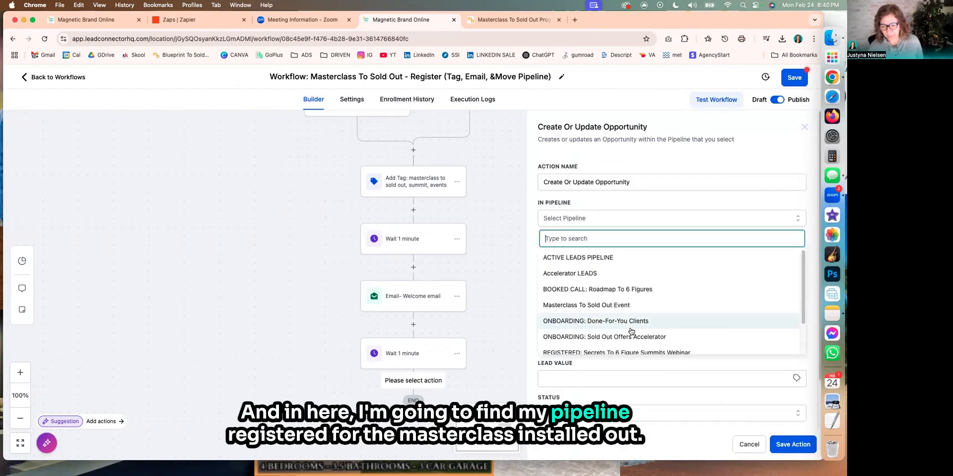
scroll(594, 347, "down", 2)
left_click(591, 343)
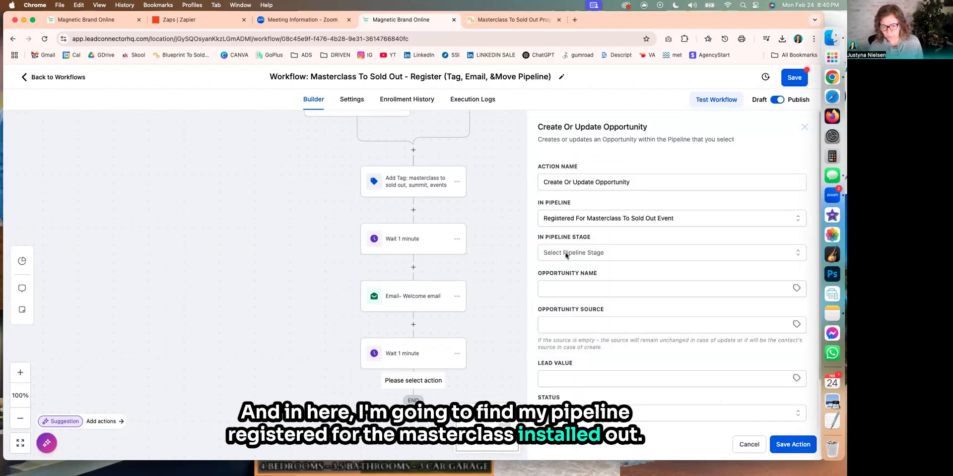
left_click(567, 254)
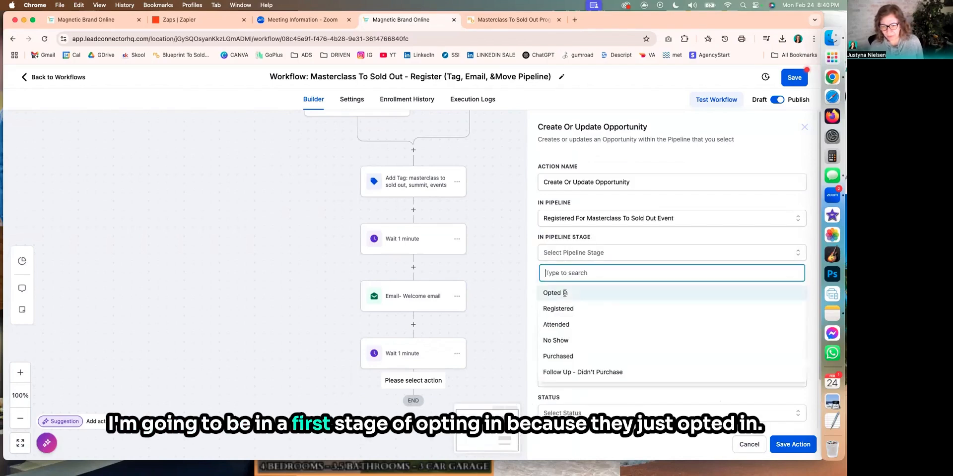
left_click(564, 297)
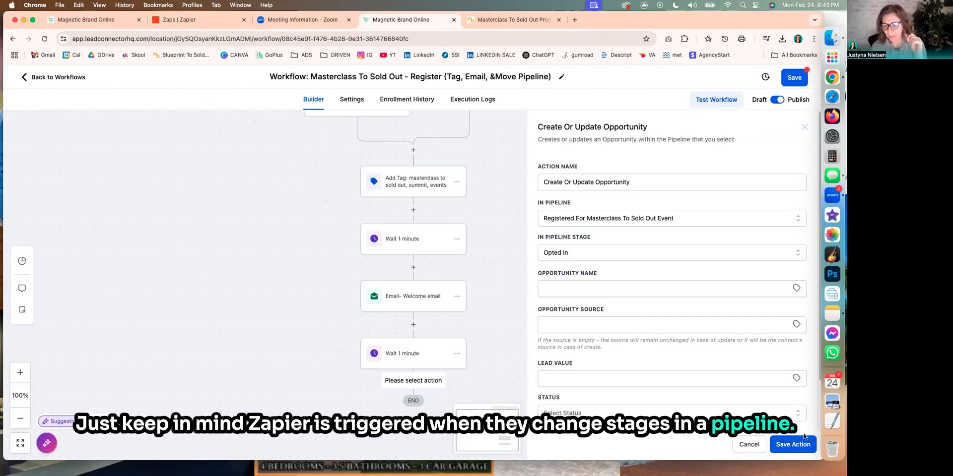
left_click(785, 442)
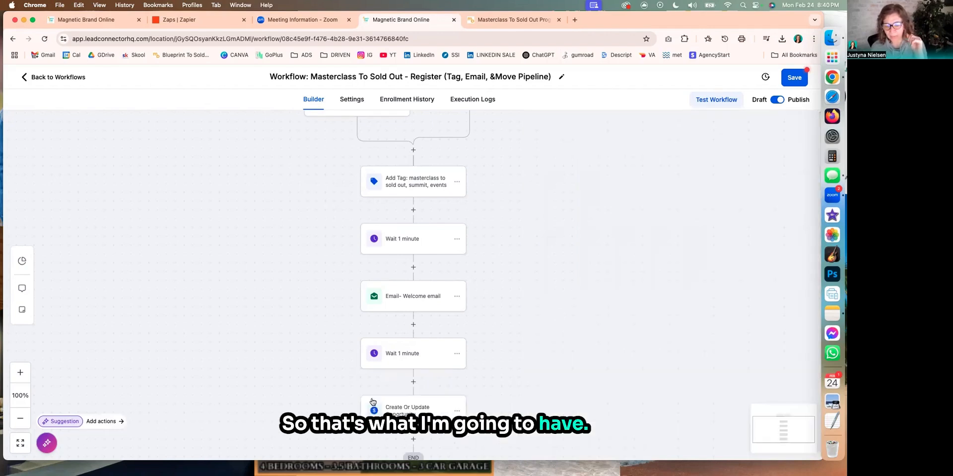
- Rename the Create Or Update Opportunity action as "Moved to OptedIn" and save it
scroll(373, 402, "down", 1)
left_click(419, 385)
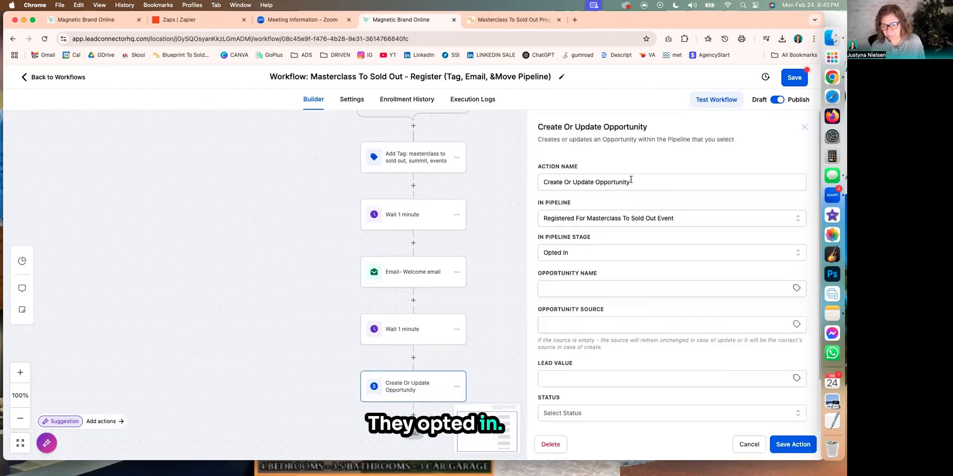
left_click_drag(634, 182, 529, 183)
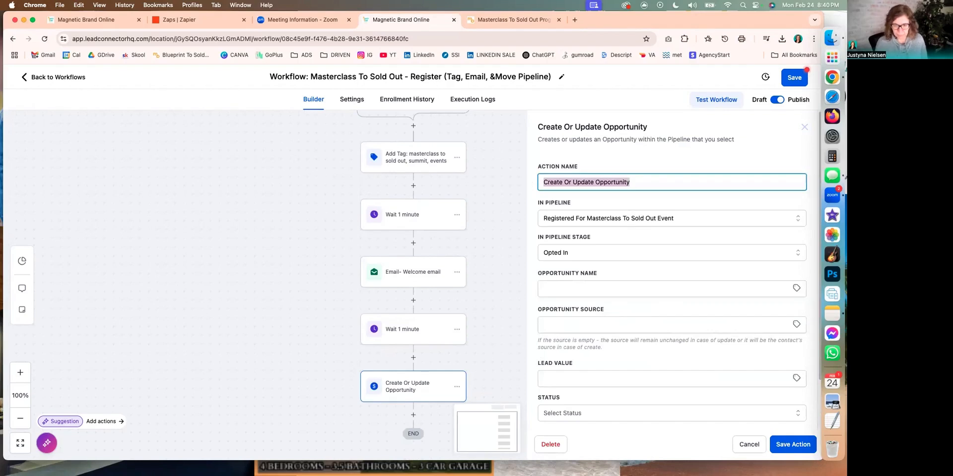
type("Moved to OptedIn")
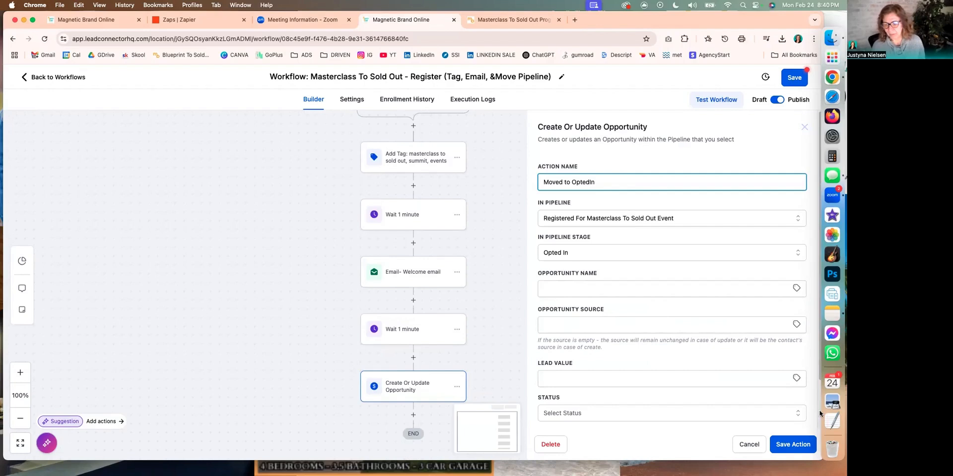
left_click(793, 445)
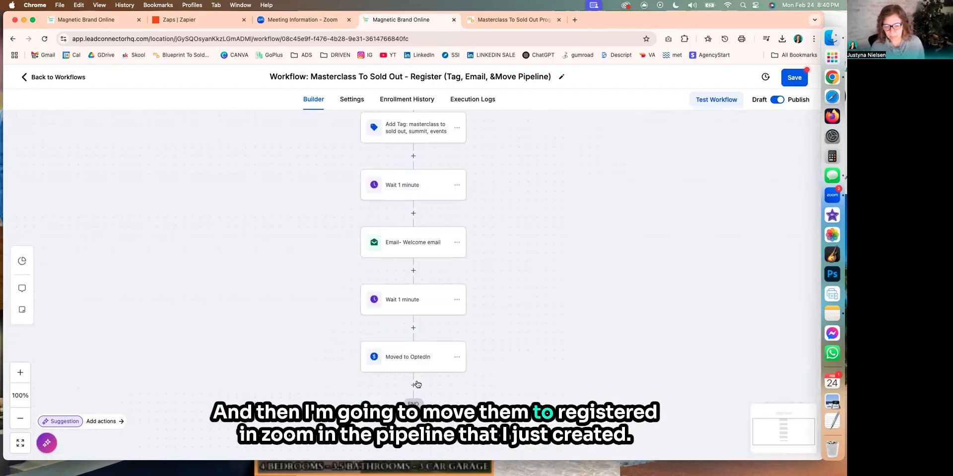
- Add a second Create Or Update Opportunity action in the Registered For Masterclass To Sold Out Event pipeline, name it "Move To Registered" and save it
left_click(413, 383)
type("Regis")
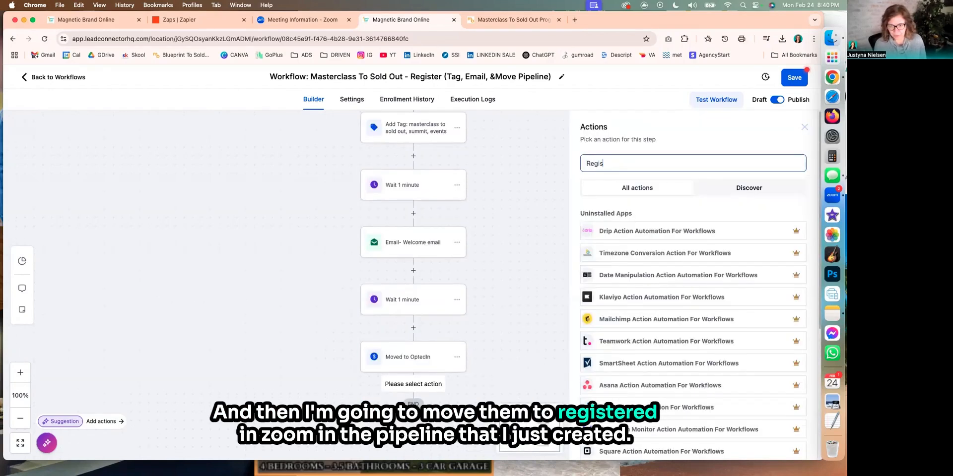
left_click(656, 231)
left_click(559, 254)
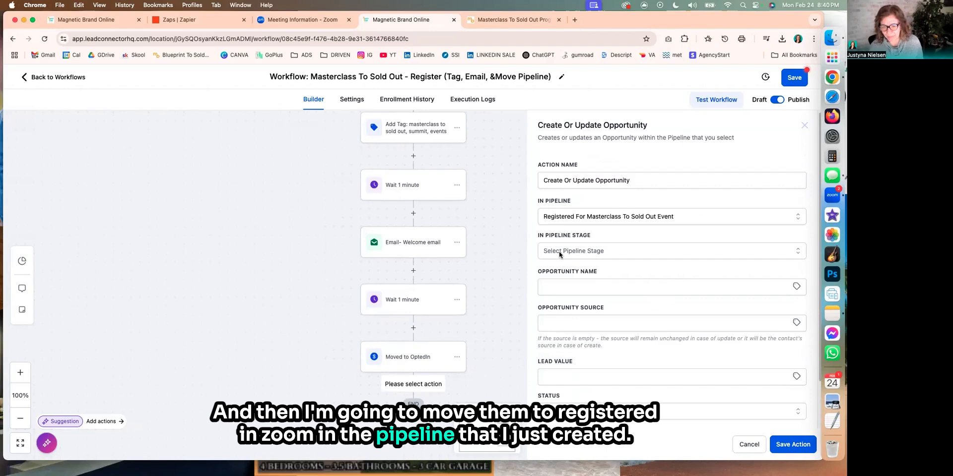
left_click(559, 254)
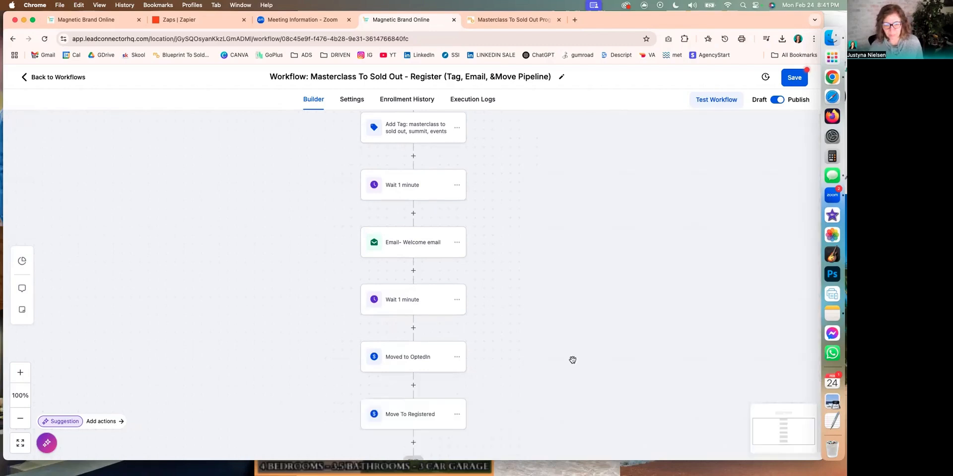
- Look over the sequence of tag, wait, email and pipeline actions, and save the workflow
scroll(416, 211, "up", 3)
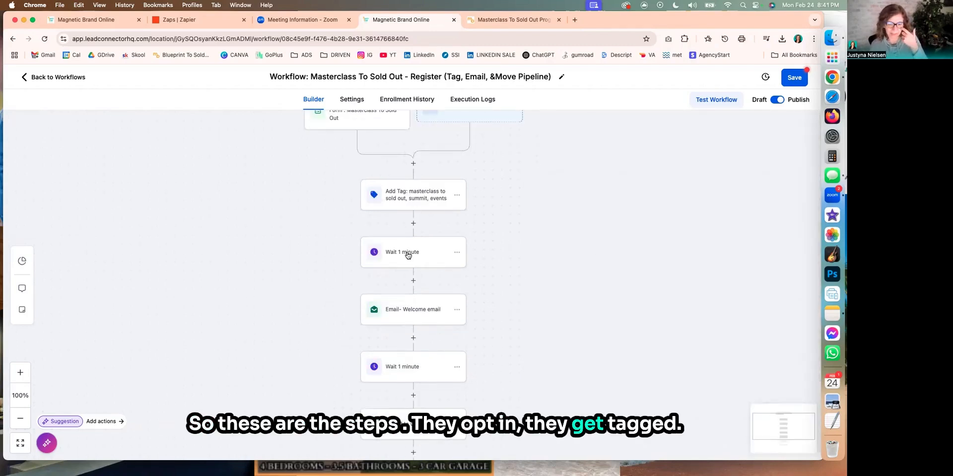
scroll(430, 312, "down", 1)
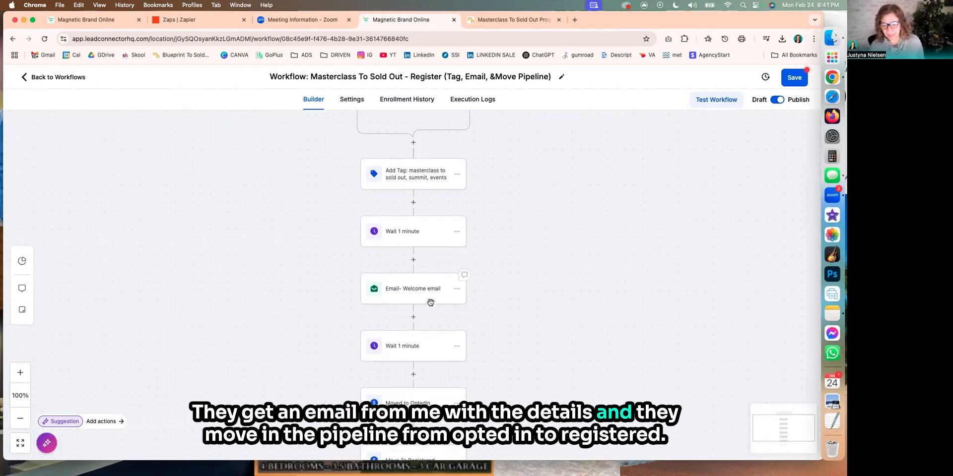
scroll(417, 356, "down", 3)
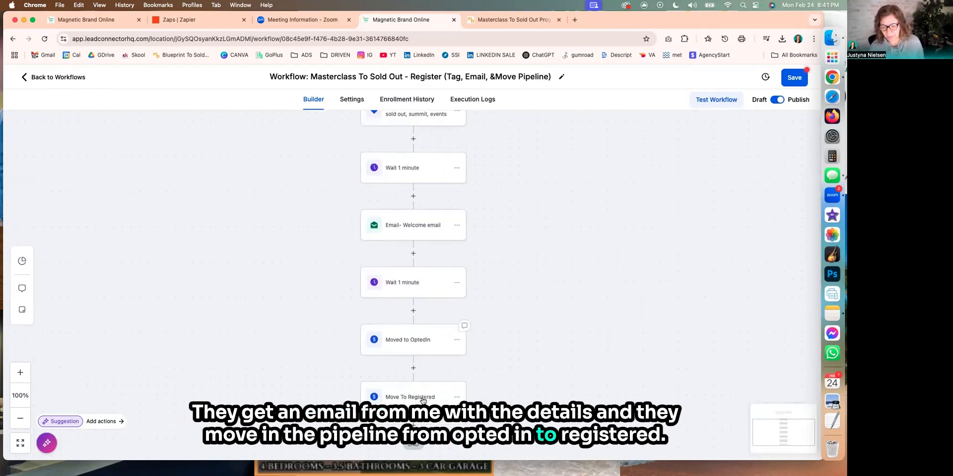
left_click(793, 79)
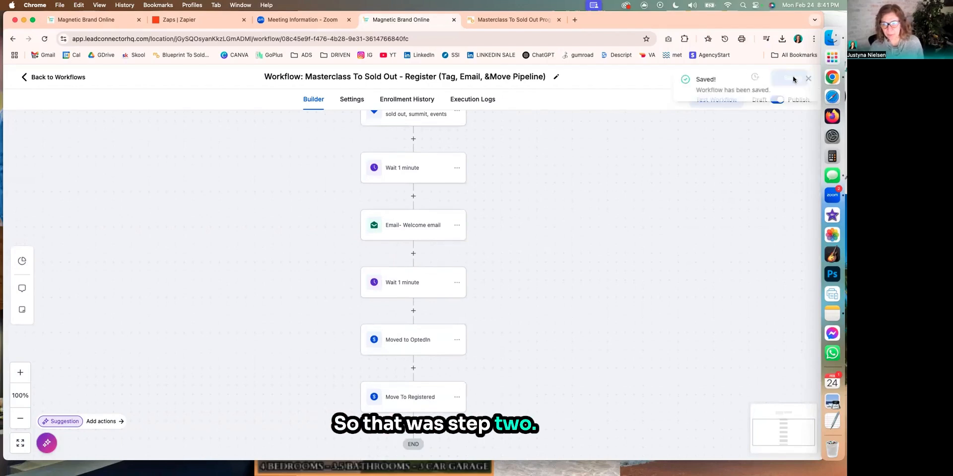
- Switch to Zapier and create a new Zap with LeadConnector as the trigger app
left_click(197, 25)
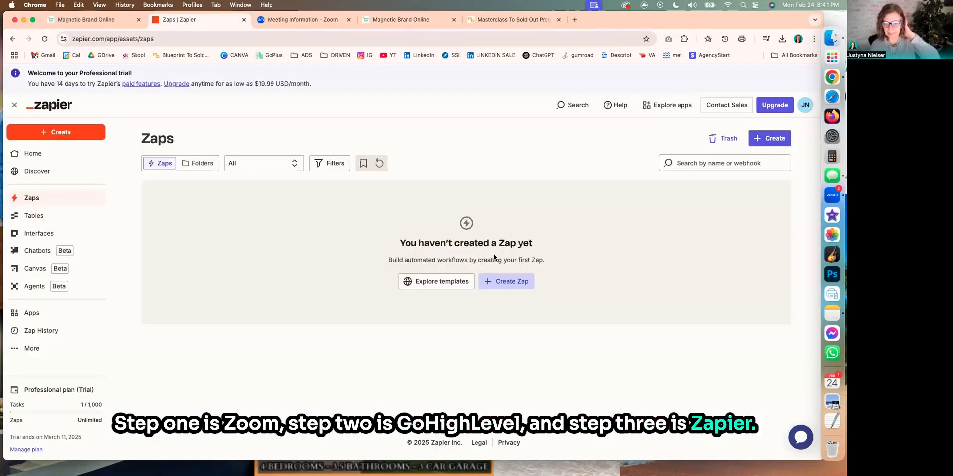
left_click(508, 281)
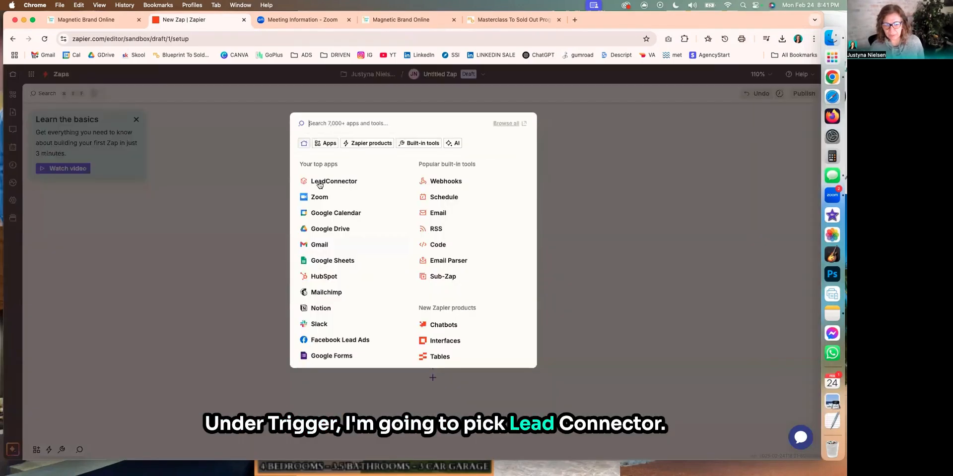
left_click(322, 181)
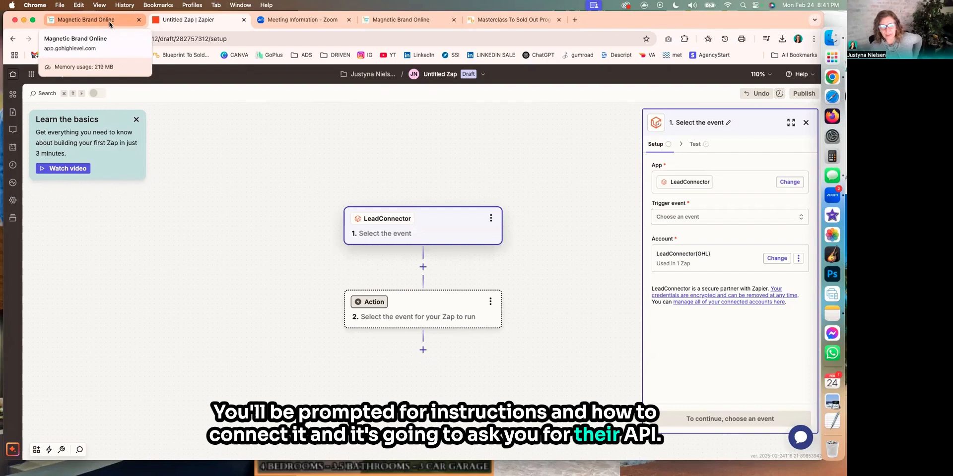
- Switch to GoHighLevel and locate the API key in the sub-account's Business Profile settings
left_click(87, 20)
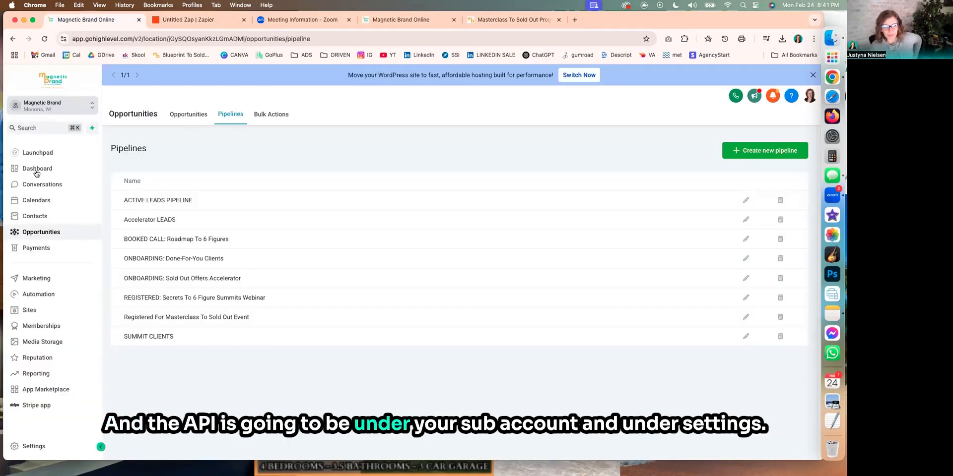
left_click(50, 448)
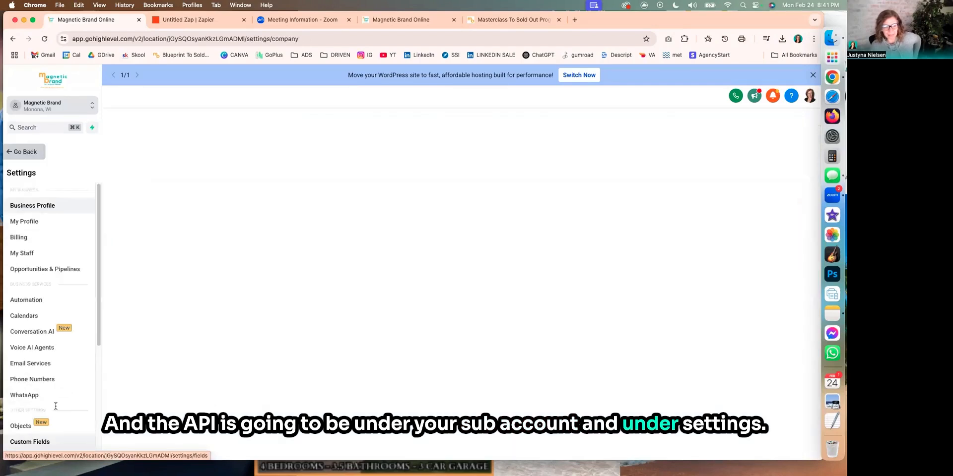
scroll(74, 402, "down", 1)
scroll(278, 394, "down", 5)
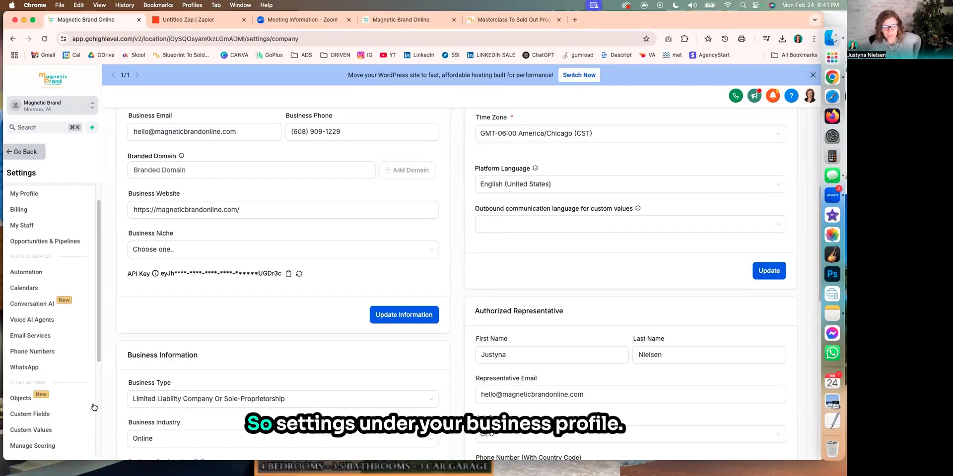
scroll(255, 348, "up", 5)
scroll(216, 134, "up", 1)
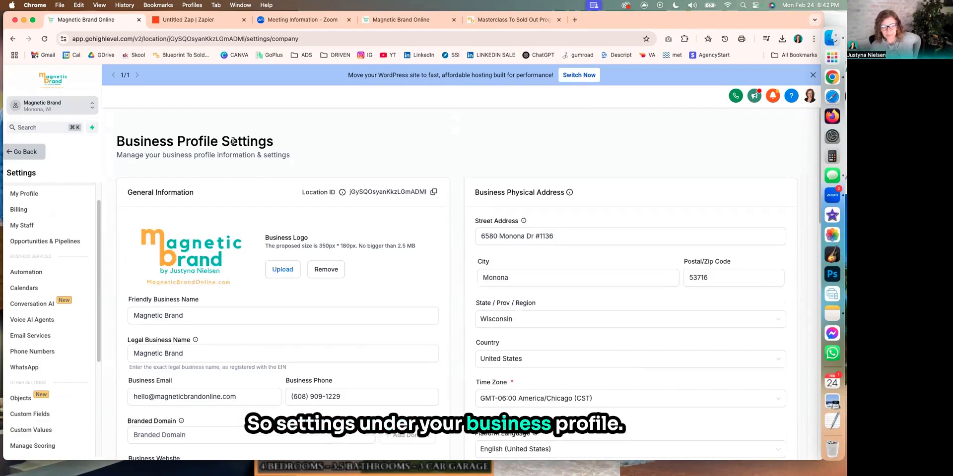
scroll(238, 236, "down", 10)
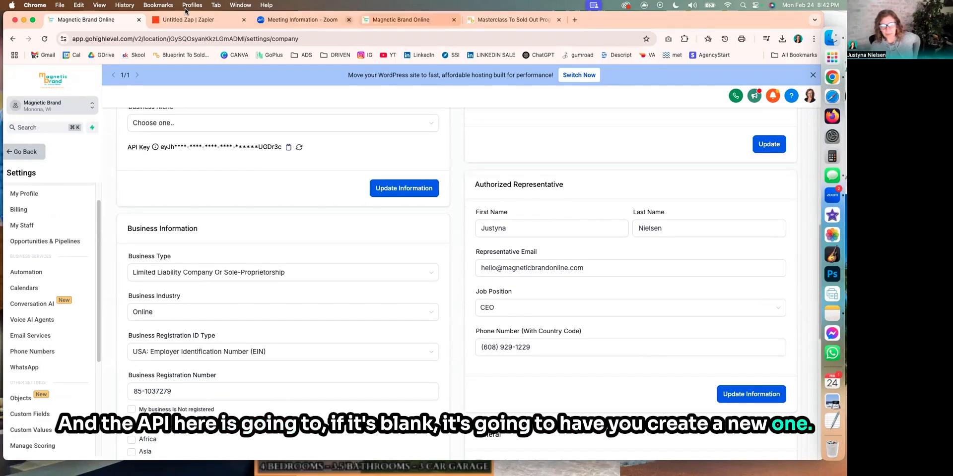
- Switch to the untitled Zap in Zapier and set the LeadConnector trigger event to Pipeline Stage Changed, keeping the connected account
left_click(206, 20)
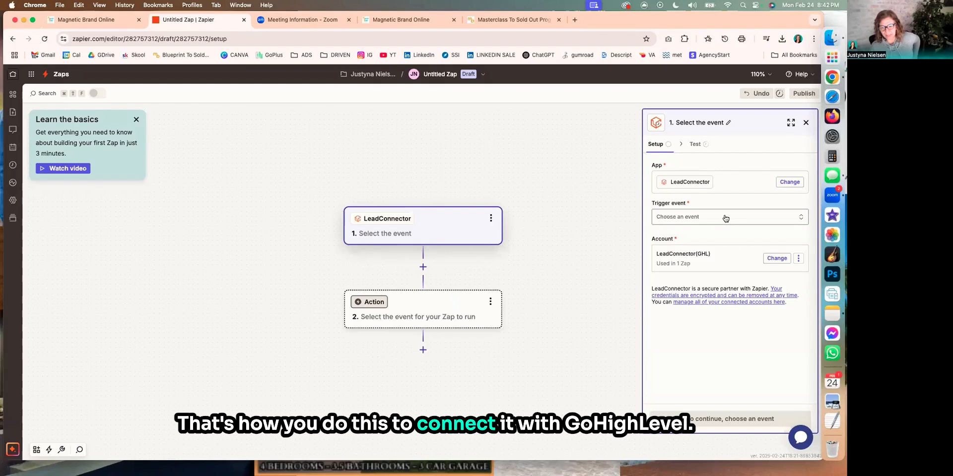
left_click(683, 217)
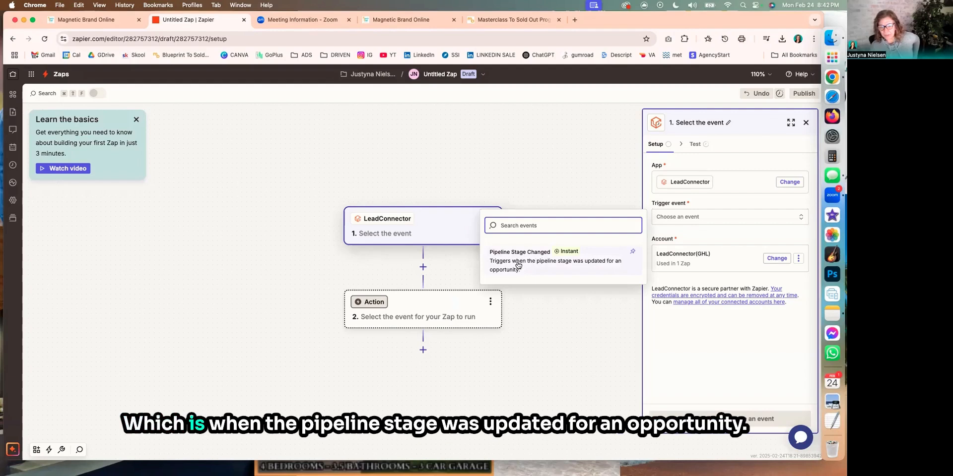
left_click(591, 265)
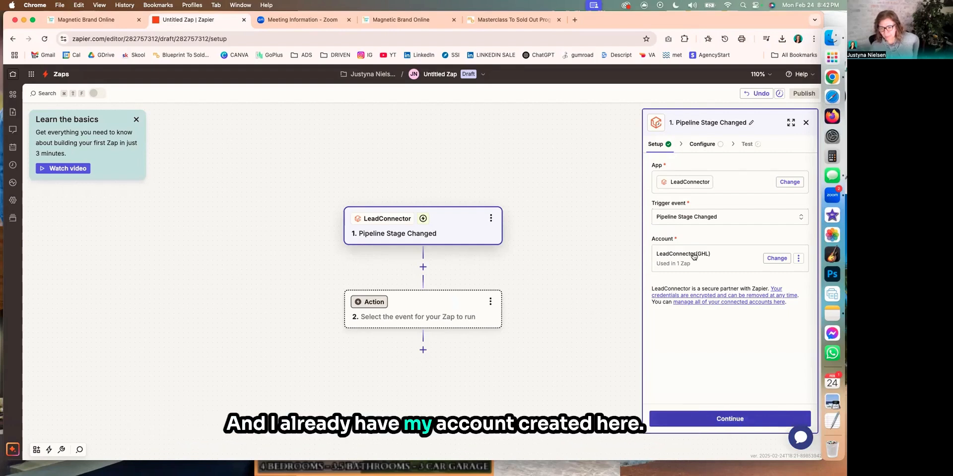
left_click(713, 418)
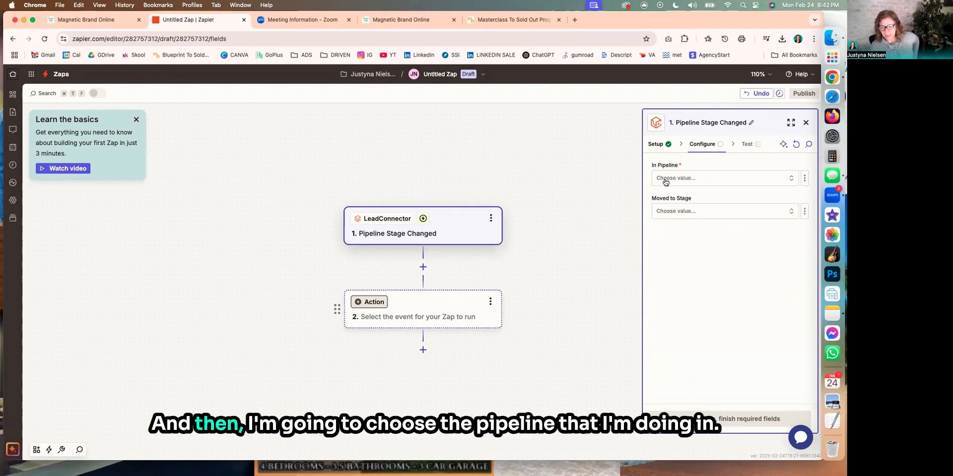
- Configure the trigger for the Registered For Masterclass To Sold Out Event pipeline with Registered as the stage moved to
left_click(666, 180)
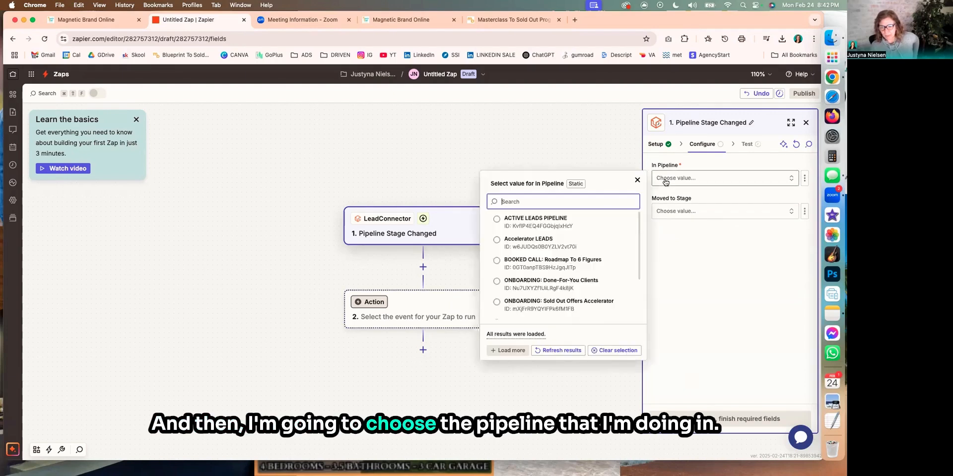
scroll(604, 294, "down", 2)
left_click(598, 290)
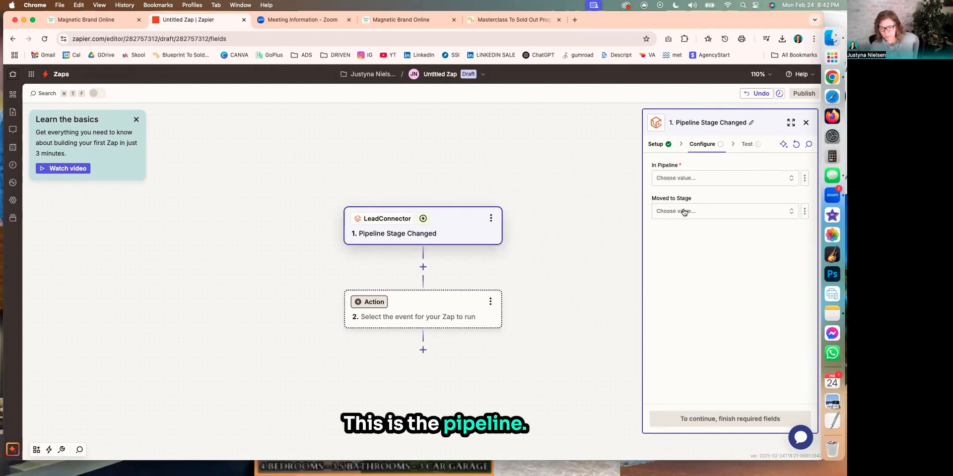
left_click(684, 212)
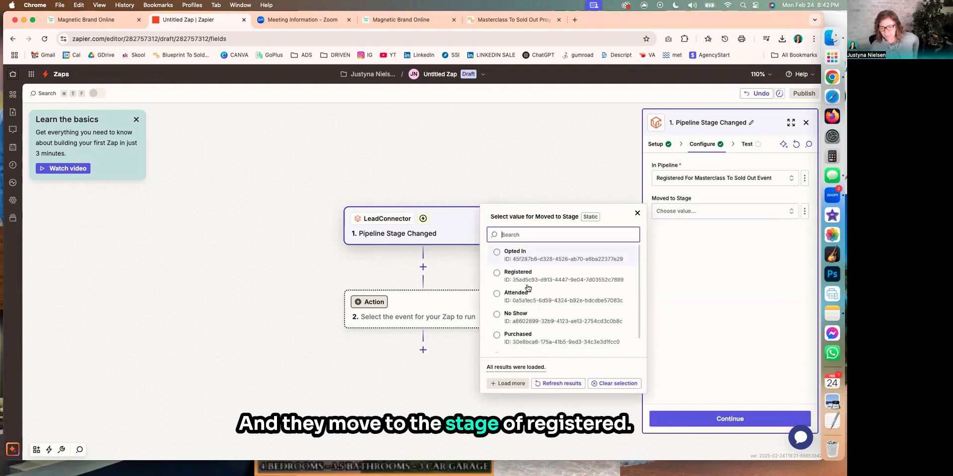
left_click(595, 276)
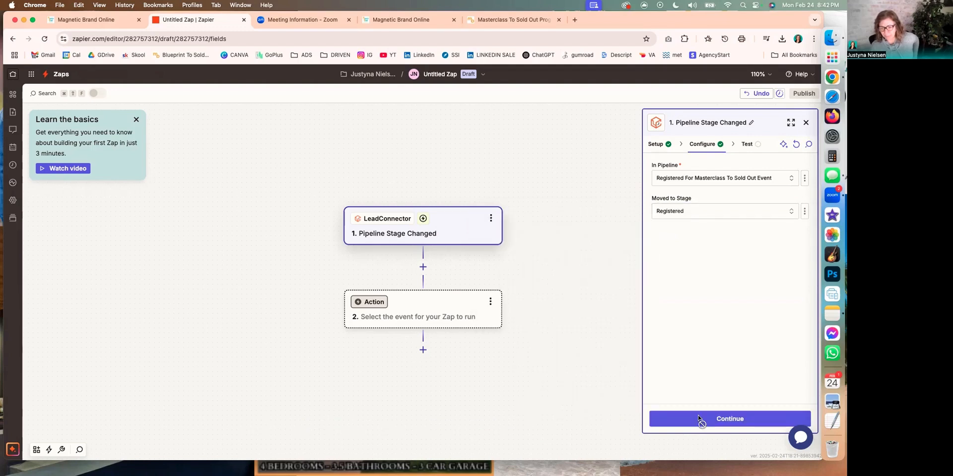
left_click(699, 418)
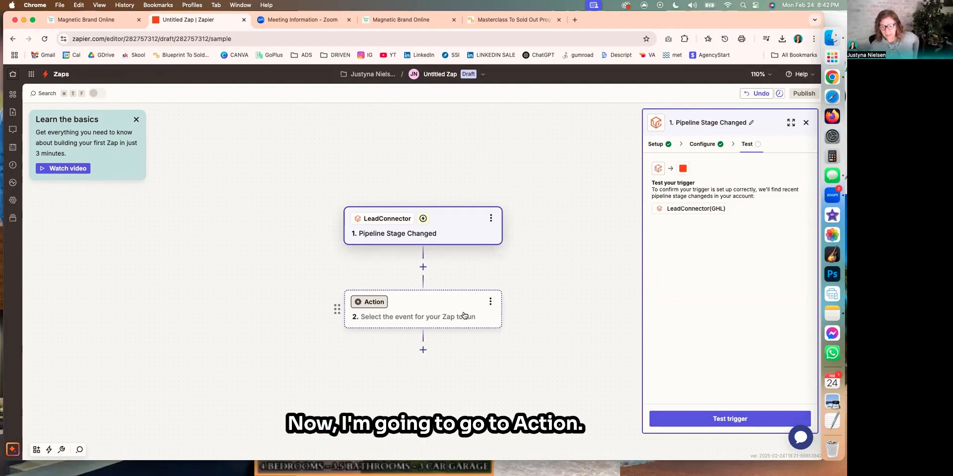
- Set the Zap's action to Zoom's Create Meeting Registrant and choose MASTERCLASS TO SOLD OUT PROGRAMS as the upcoming meeting
left_click(427, 310)
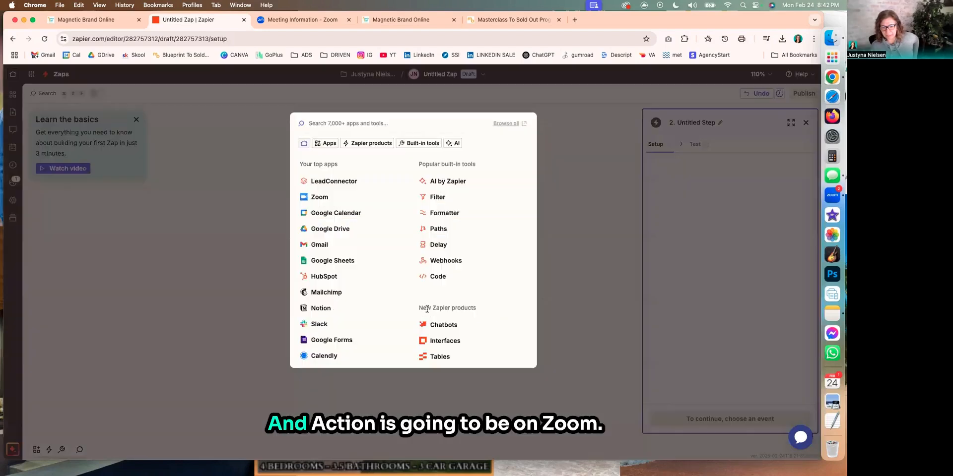
left_click(319, 199)
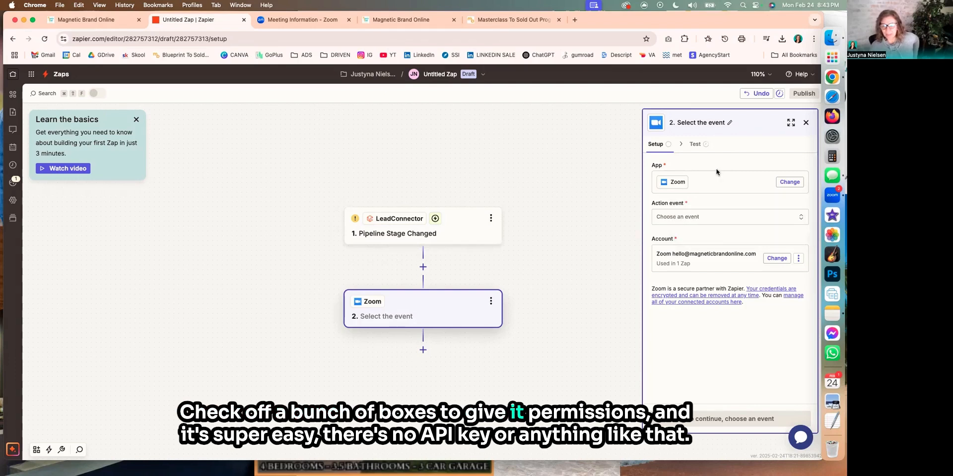
left_click(675, 217)
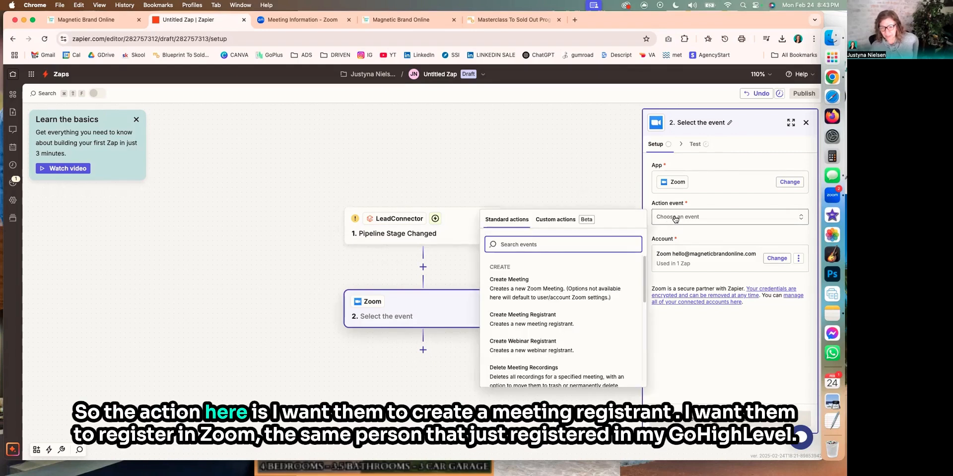
left_click(513, 320)
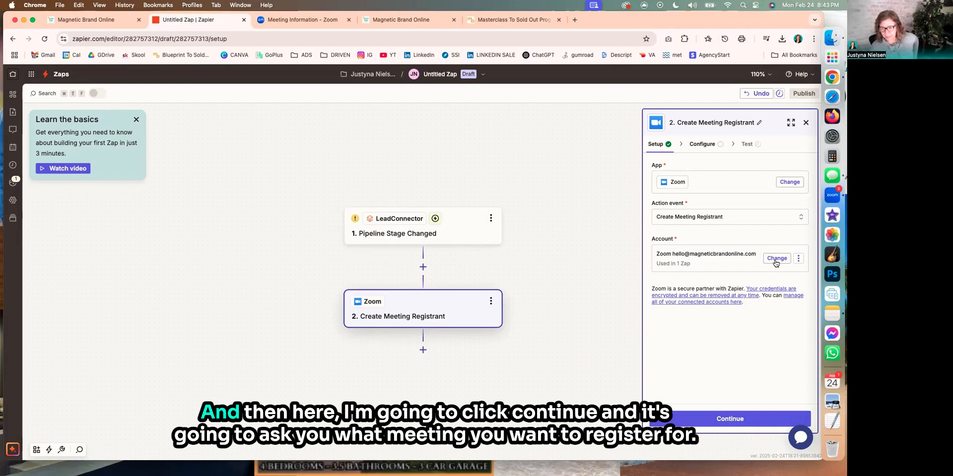
left_click(751, 420)
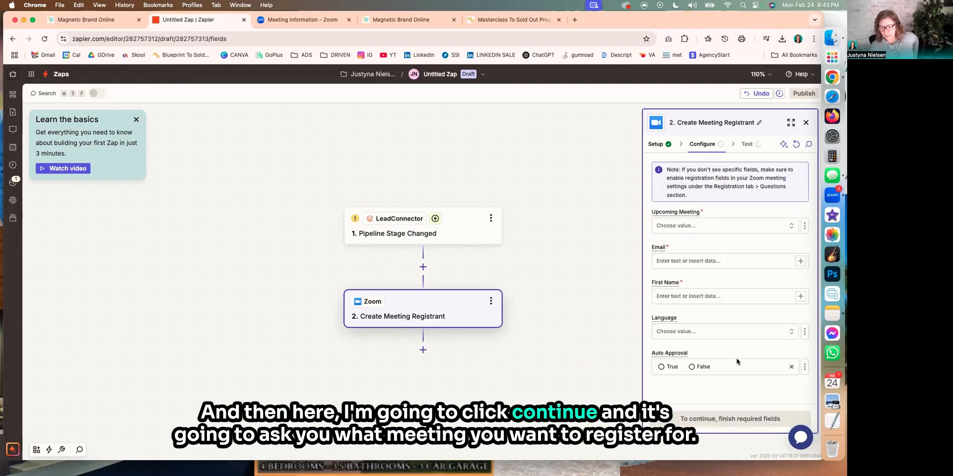
left_click(692, 228)
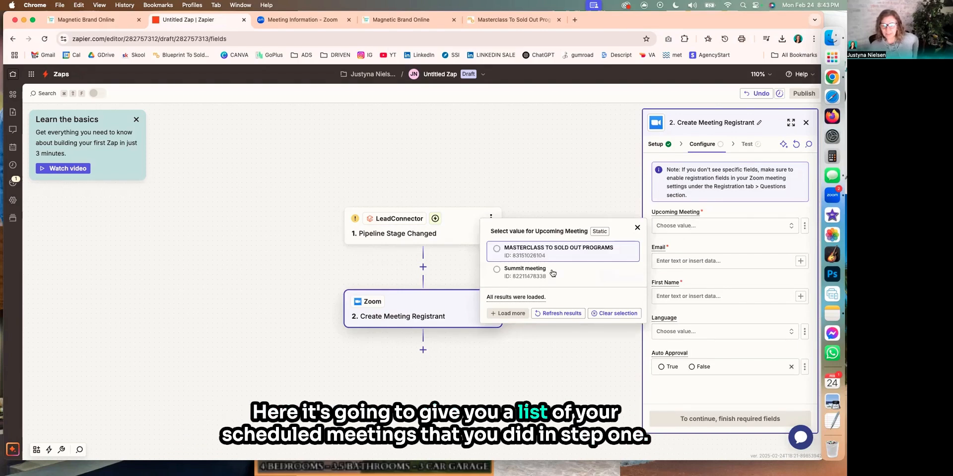
left_click(575, 253)
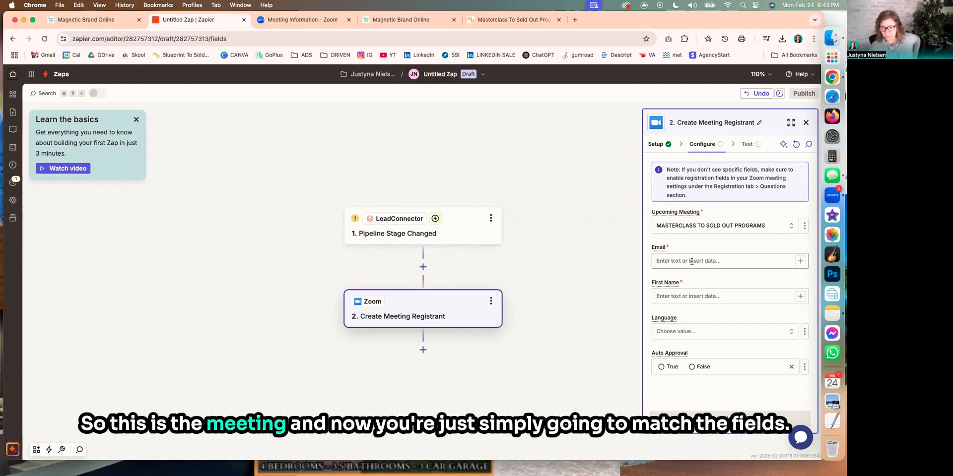
left_click(777, 293)
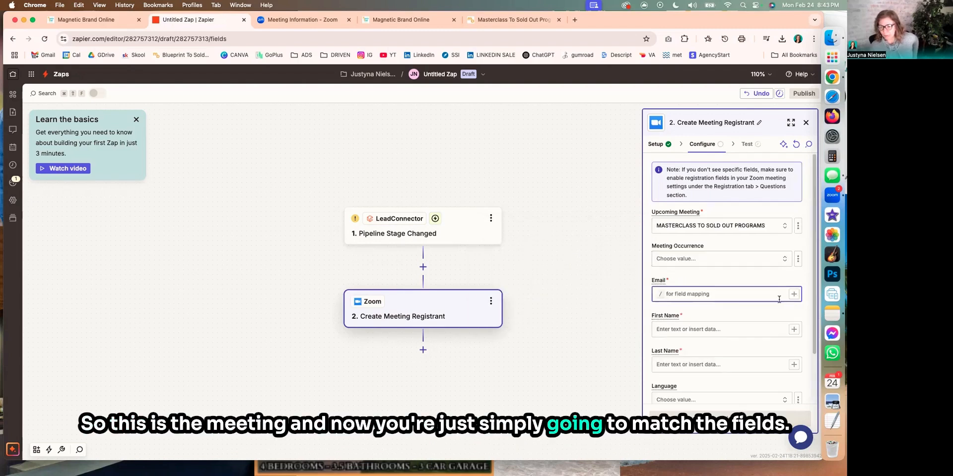
left_click(793, 294)
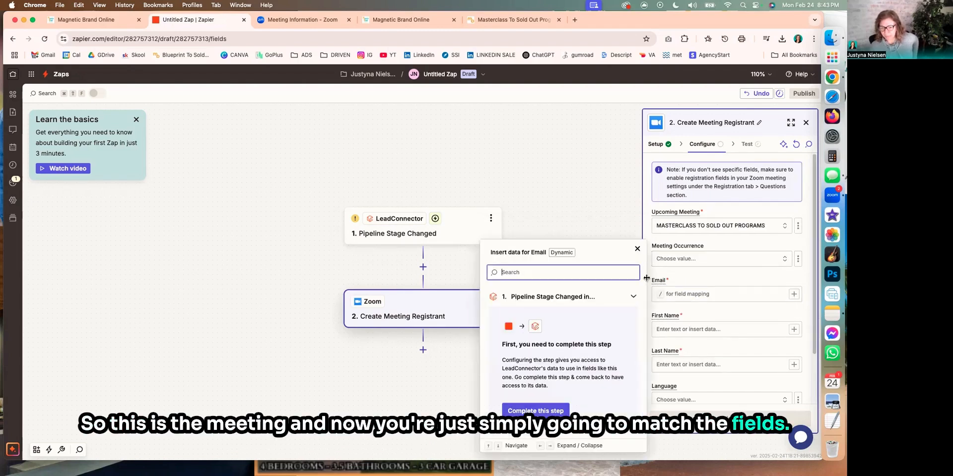
left_click(696, 297)
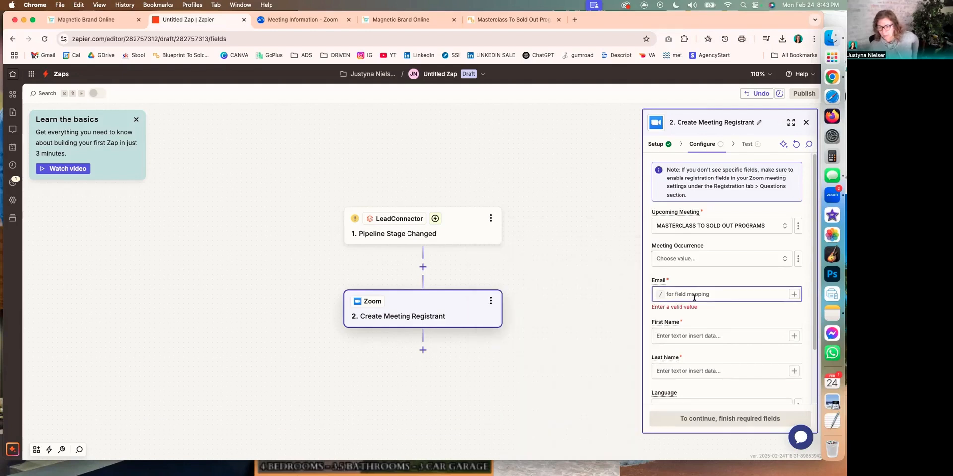
- Complete the LeadConnector trigger step by testing it and continuing with the Pipeline Stage changed A record
left_click(792, 295)
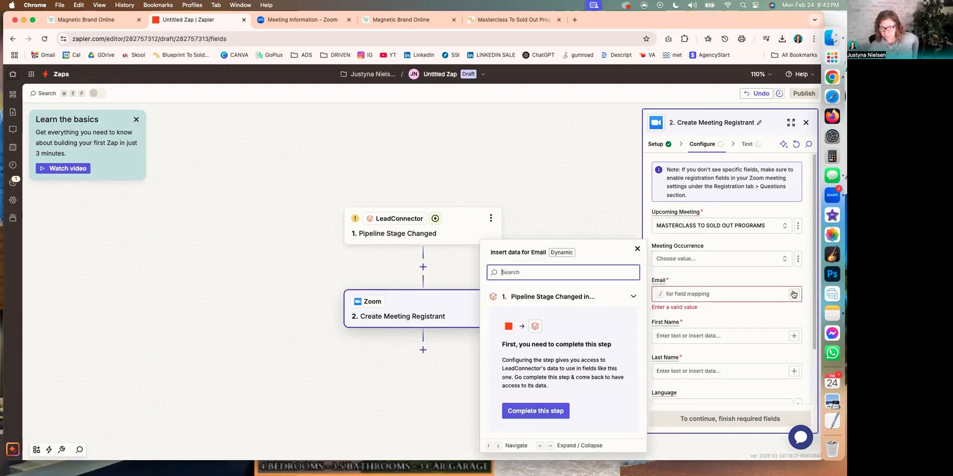
left_click(549, 411)
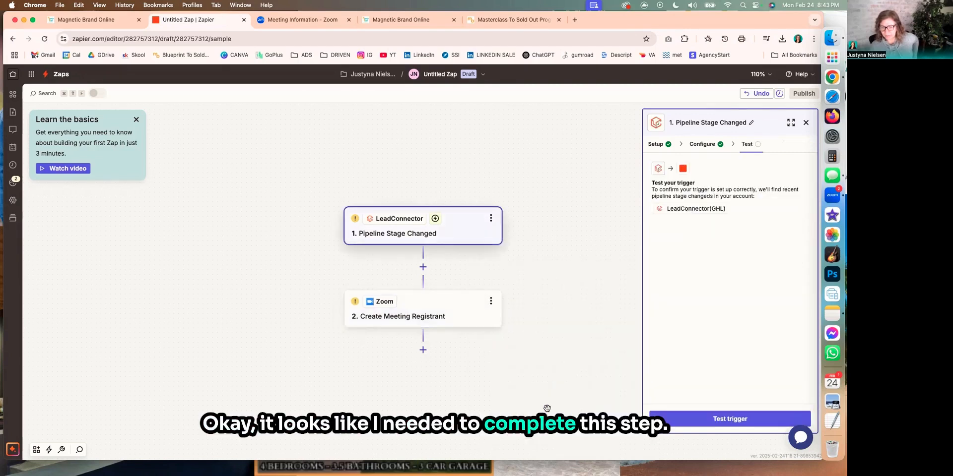
left_click(730, 422)
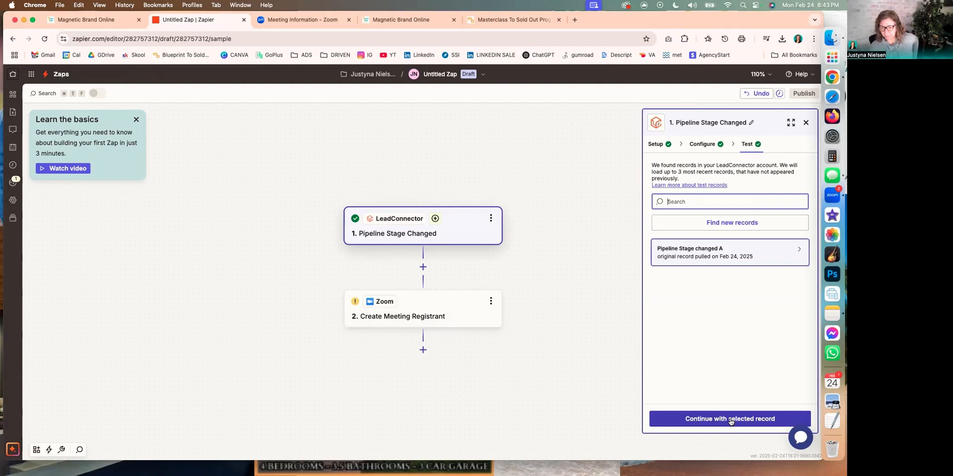
left_click(731, 420)
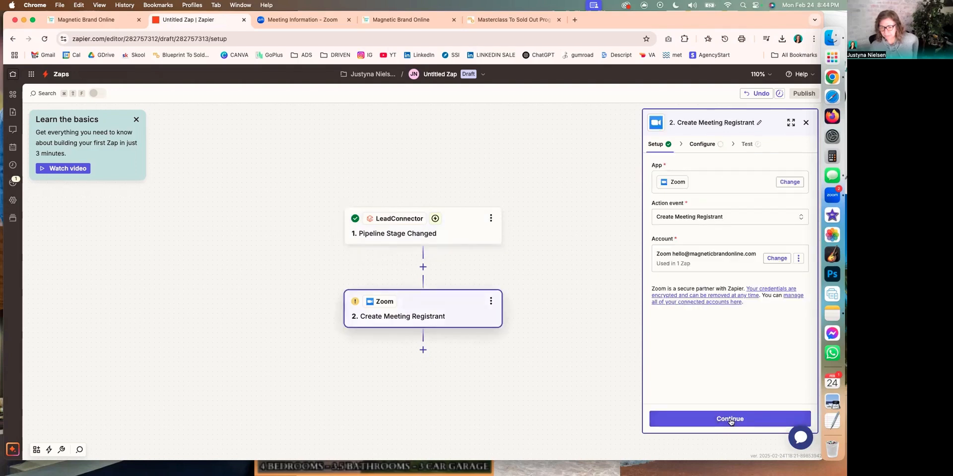
- Map the Zoom registrant's Email, First Name and Last Name to the matching fields from the Pipeline Stage Changed trigger
left_click(730, 419)
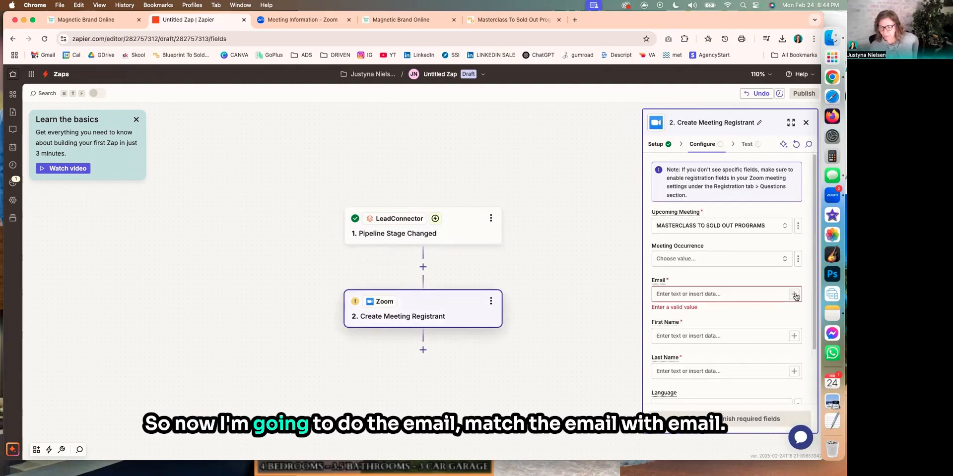
left_click(704, 294)
left_click(522, 300)
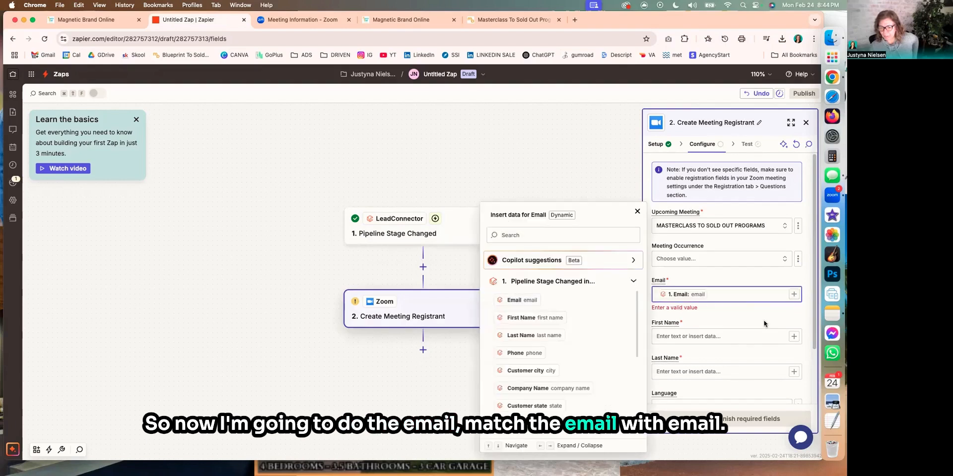
left_click(792, 337)
left_click(793, 330)
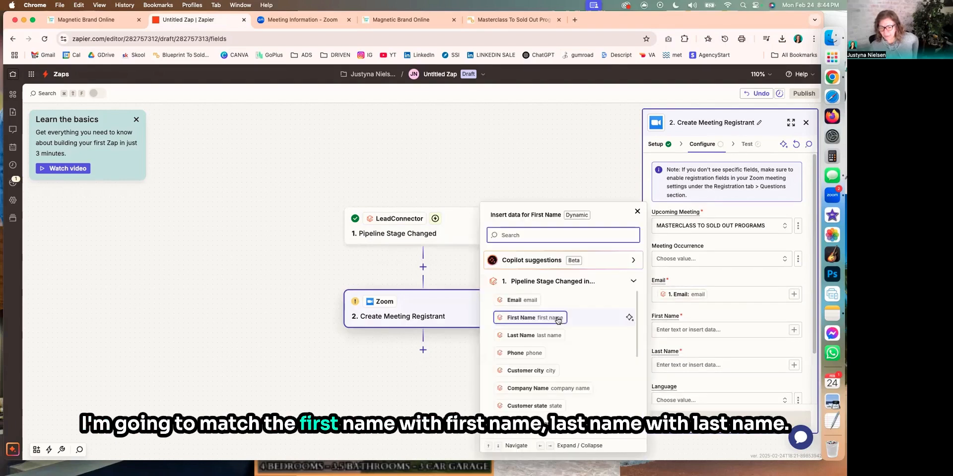
left_click(535, 322)
left_click(794, 365)
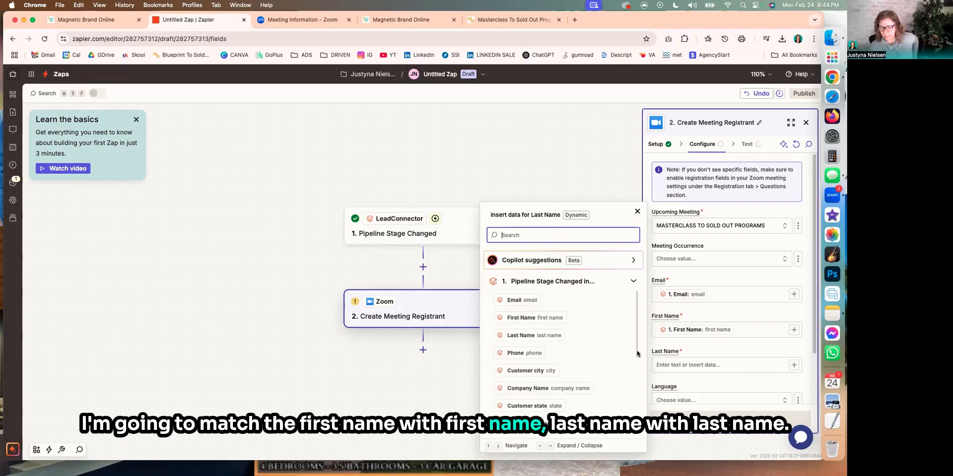
left_click(541, 336)
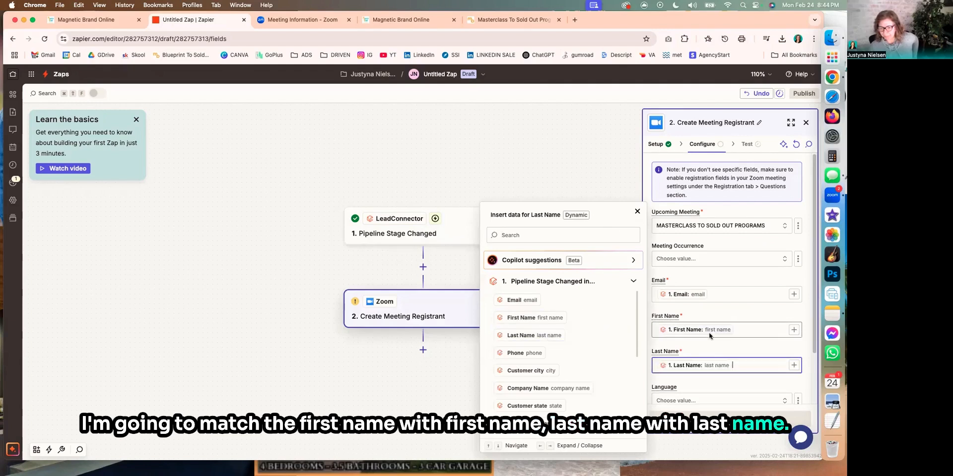
left_click(712, 346)
- Set the registrant's Auto Approval to True and the Language to English (US)
scroll(712, 346, "down", 2)
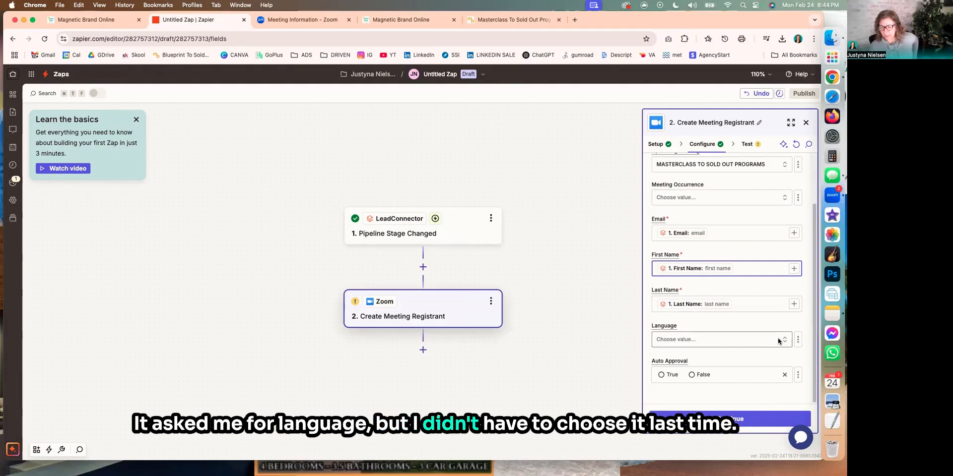
left_click(666, 374)
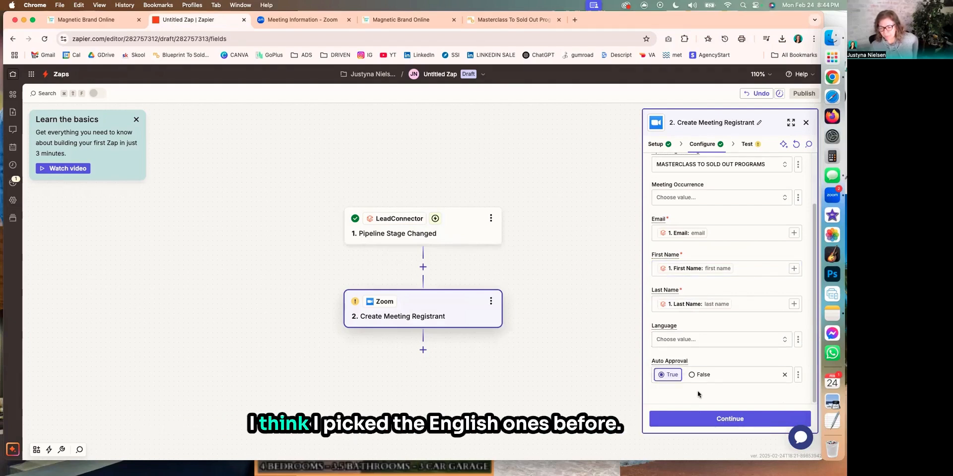
left_click(693, 342)
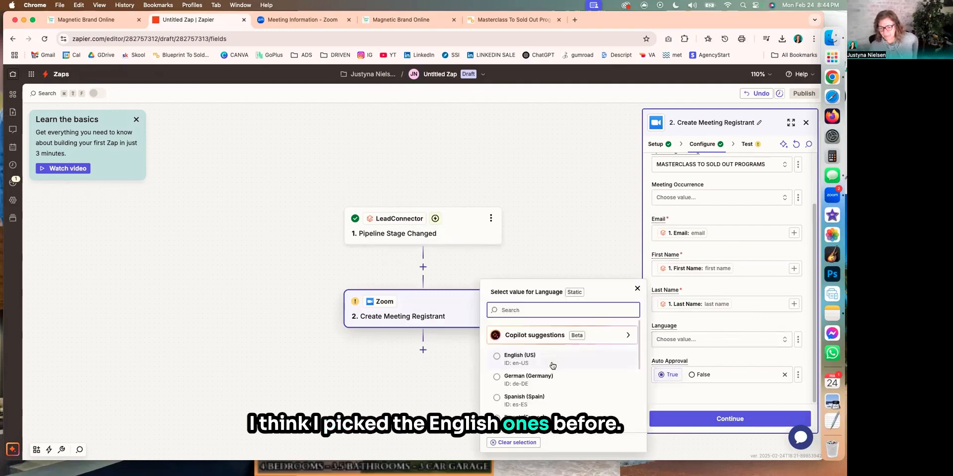
left_click(549, 358)
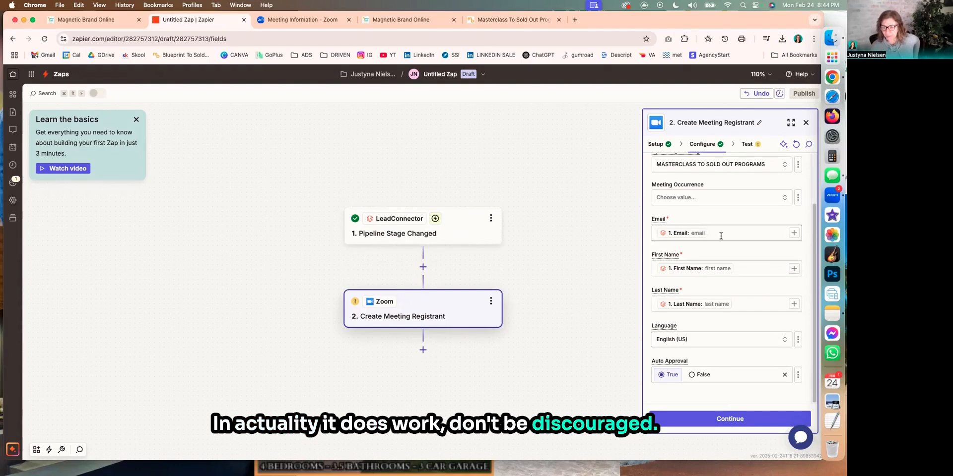
- Check the meeting occurrence options, leave the field empty and continue to the Zoom action's test stage
left_click(683, 197)
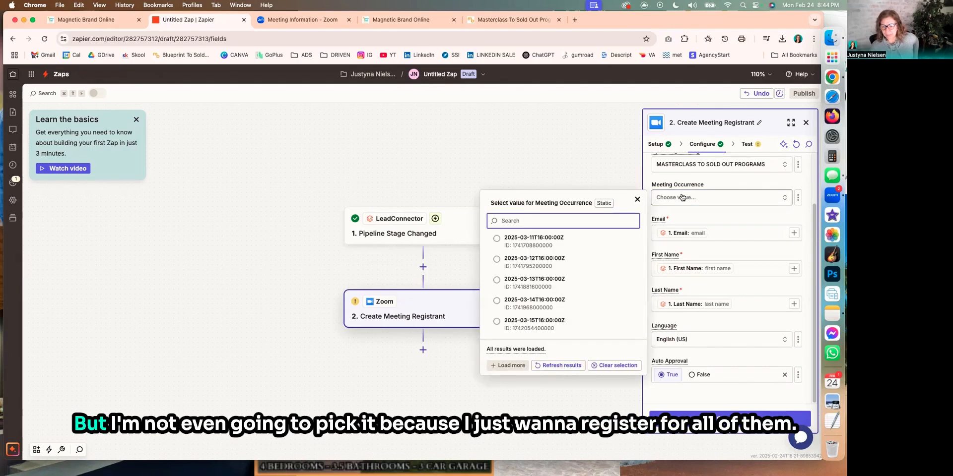
left_click(747, 193)
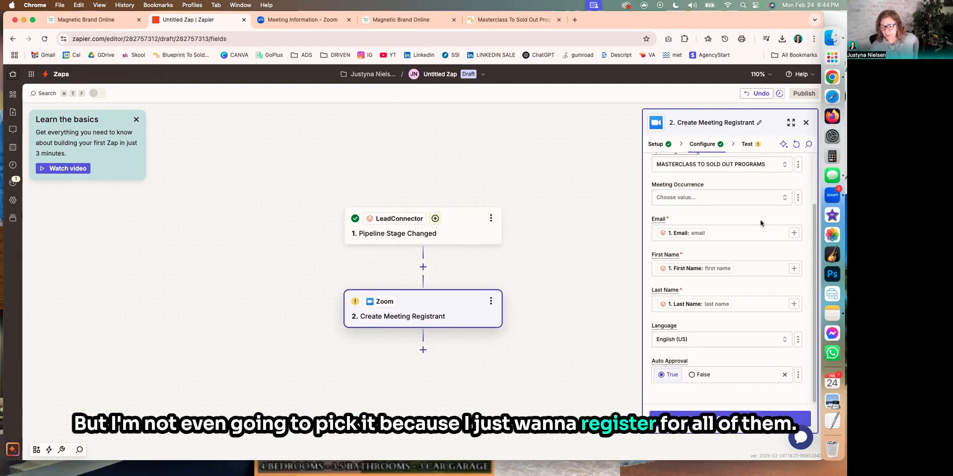
left_click(704, 420)
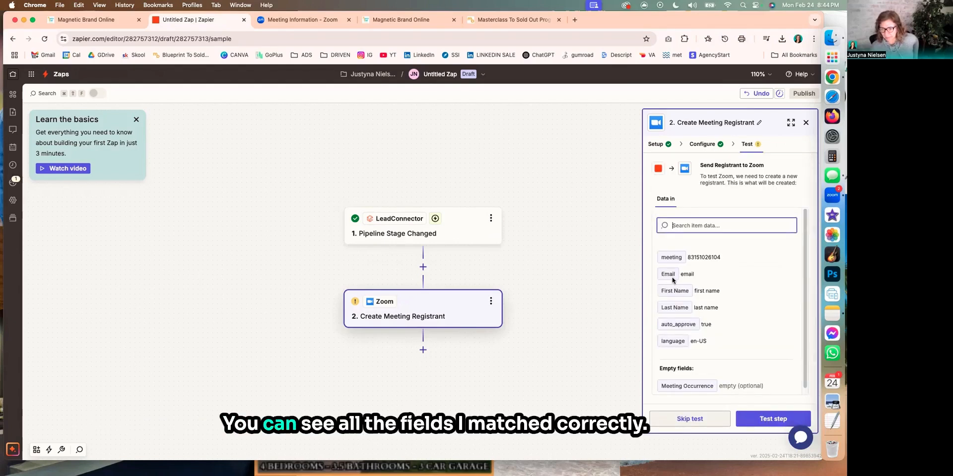
- Try sending a test registrant to Zoom, skip the test, publish the Zap and return to the home page
left_click(757, 420)
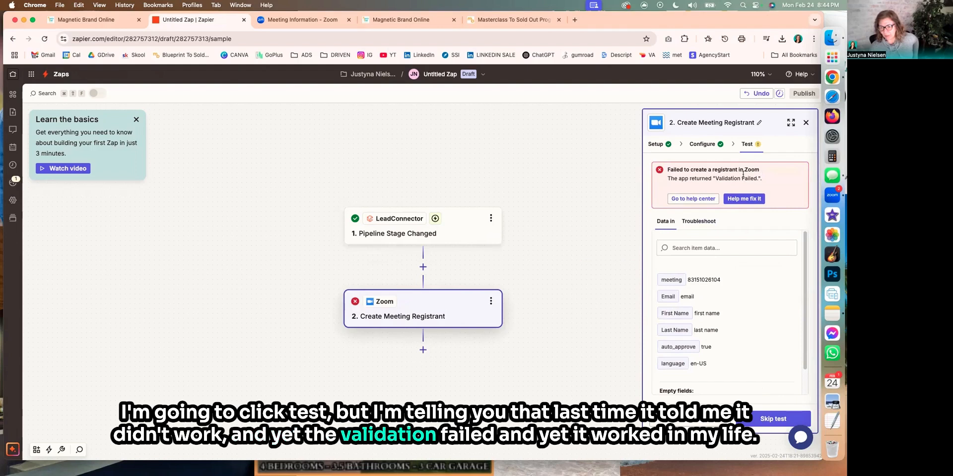
left_click(763, 420)
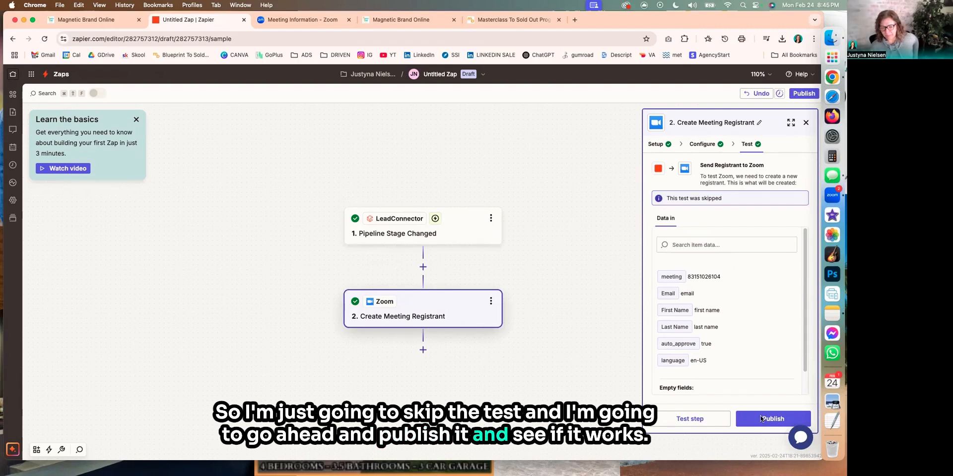
left_click(762, 420)
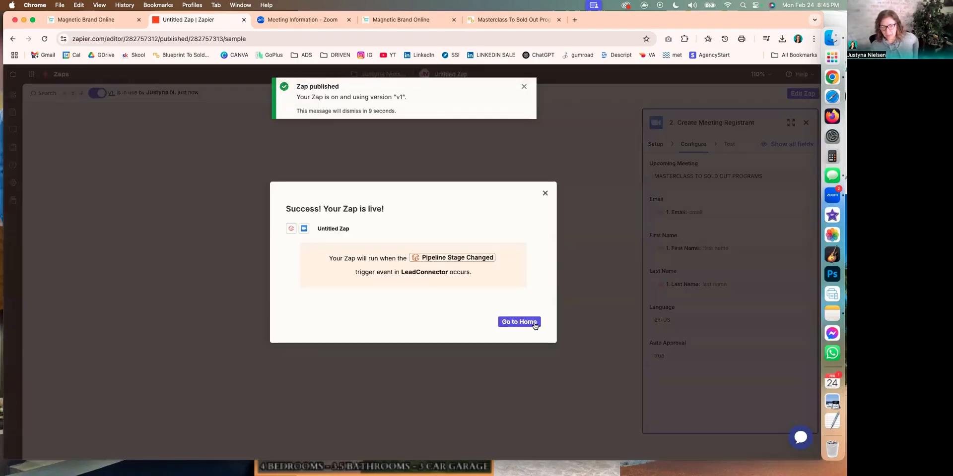
left_click(535, 327)
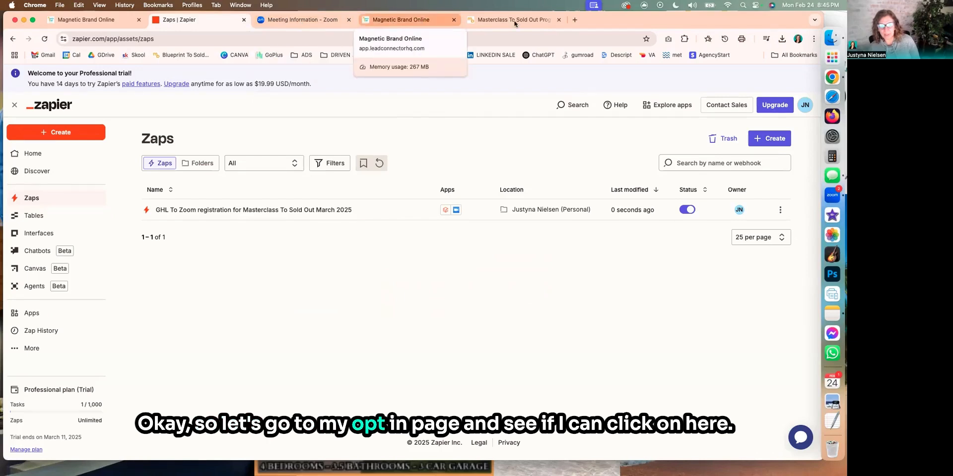
- Open the opt-in page magneticbrandonline.com/masterclasstosoldout and request the free ticket as a test sign-up
left_click(420, 21)
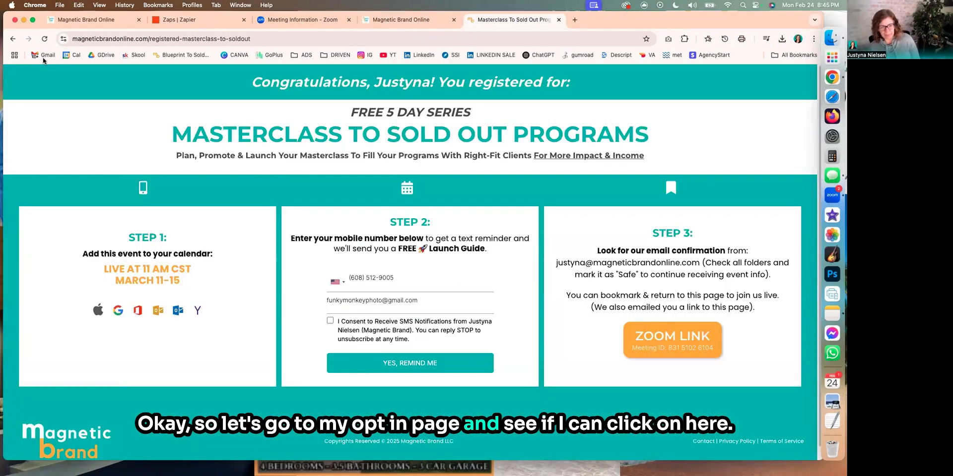
left_click(15, 40)
left_click(91, 39)
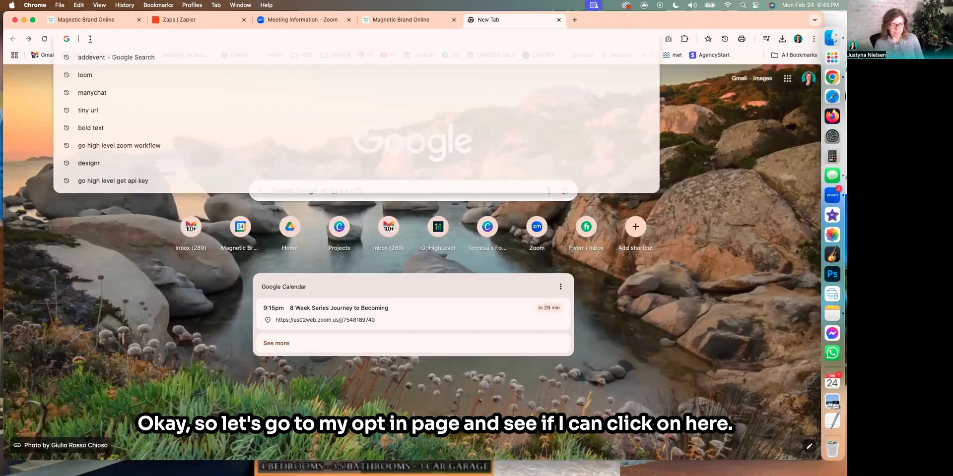
type("ma")
left_click(174, 75)
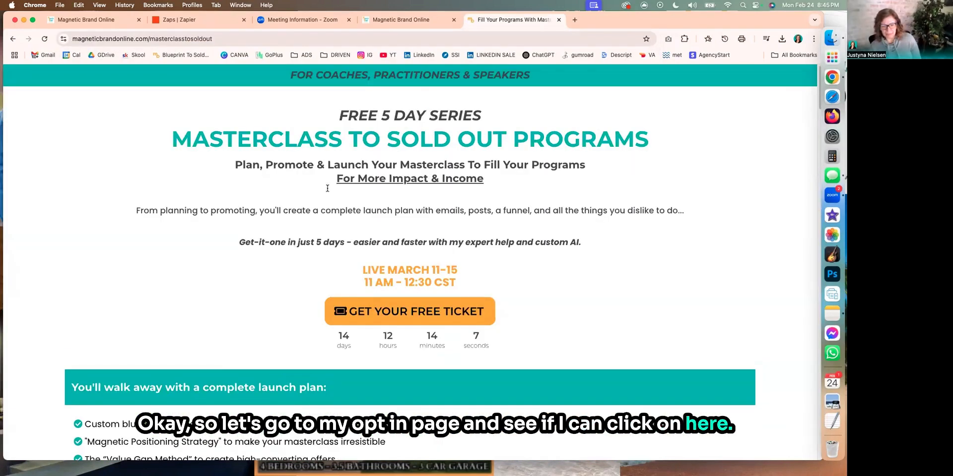
left_click(370, 312)
left_click(390, 261)
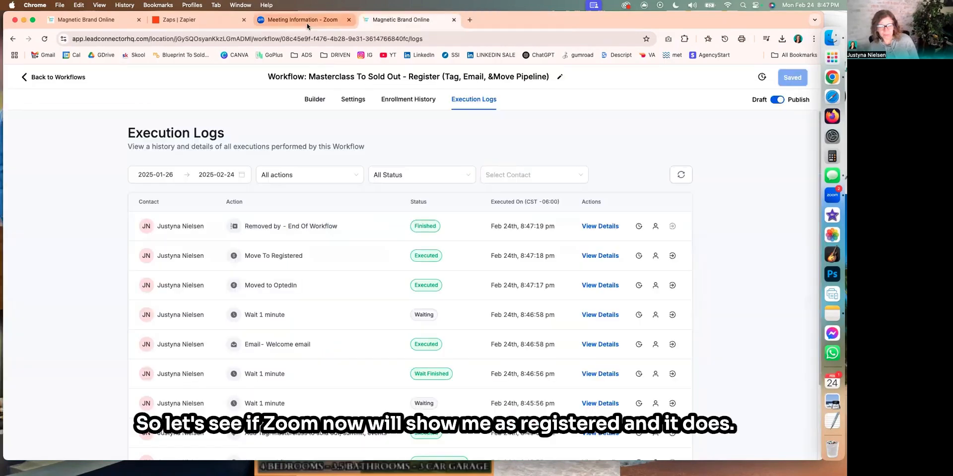
- Refresh the Masterclass To Sold Out Programs meeting in Zoom and check its registrants under the registration details
left_click(307, 22)
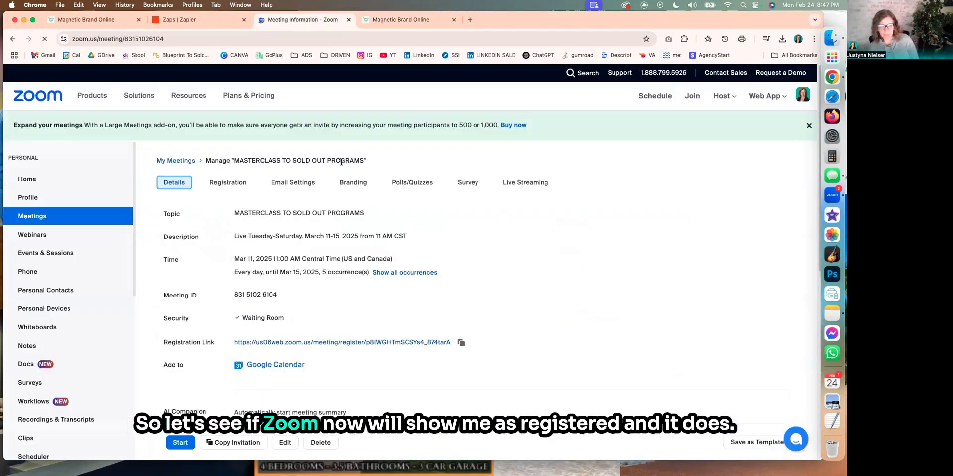
key("super+r")
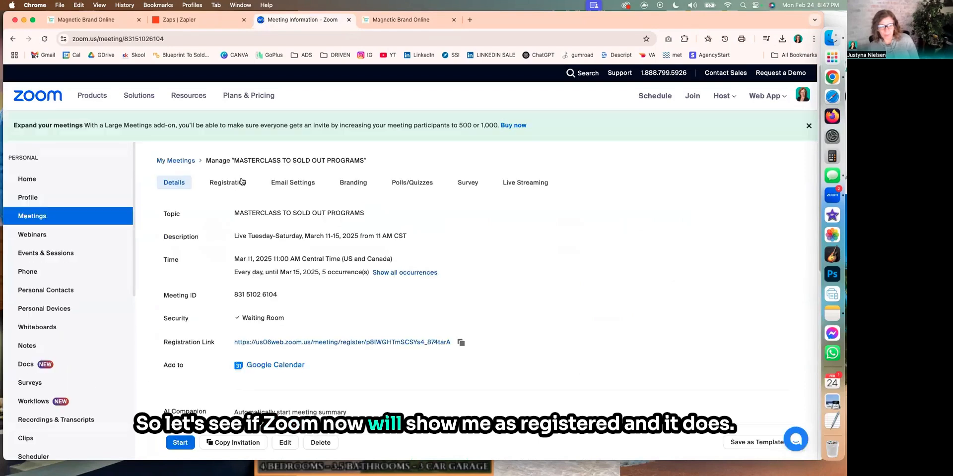
left_click(237, 185)
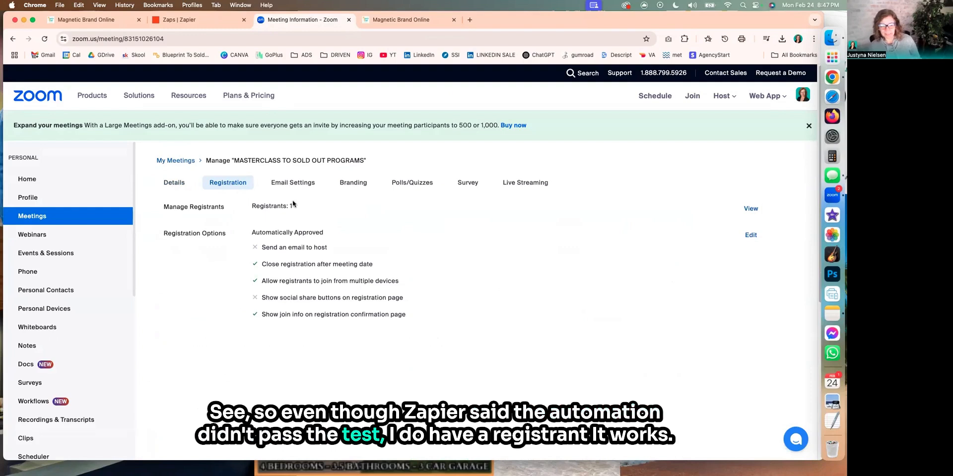
left_click(750, 209)
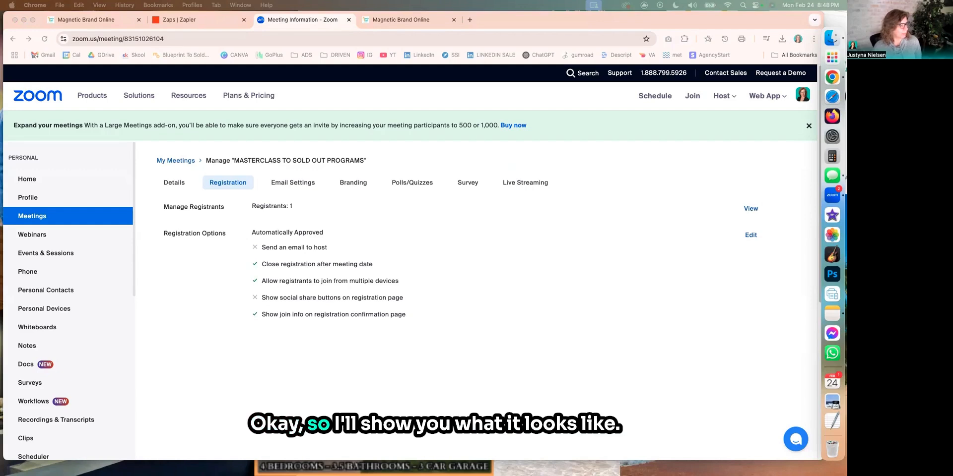
- Switch to the Gmail window and expand the trimmed content of Zoom's latest "Masterclass To Sold Out" confirmation email
left_click_drag(370, 42, 366, 30)
left_click_drag(259, 21, 40, 21)
scroll(140, 166, "up", 2)
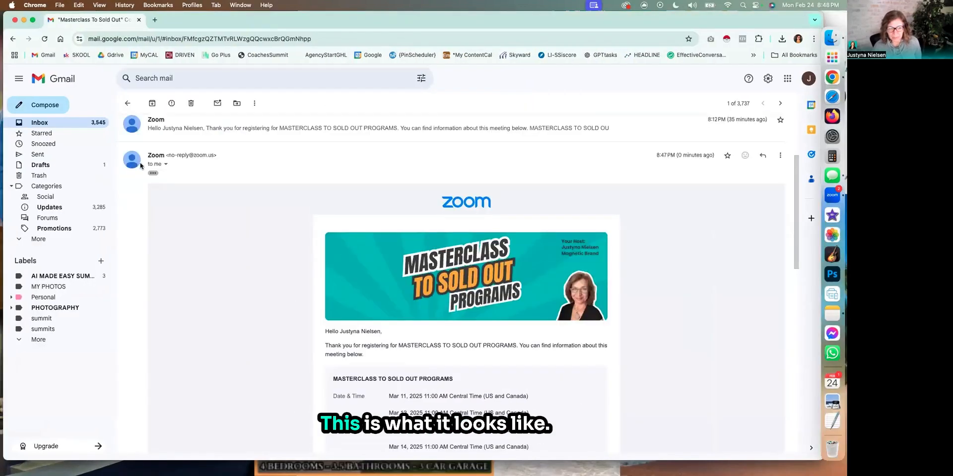
left_click(153, 174)
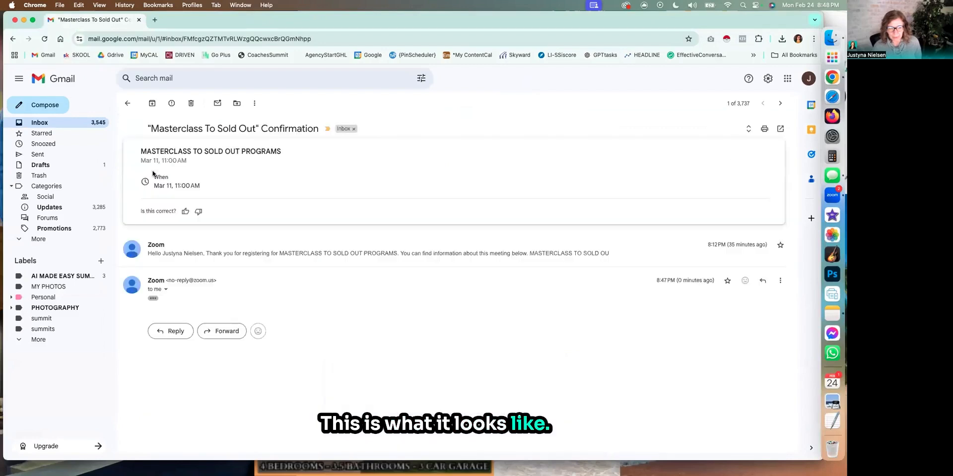
left_click(153, 299)
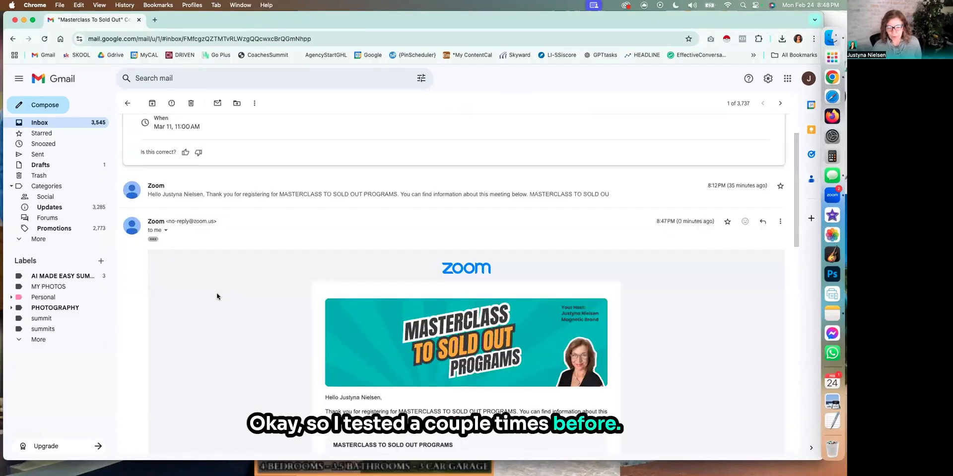
- Examine the sender, custom banner, session dates and meeting ID in the confirmation email
scroll(217, 297, "down", 5)
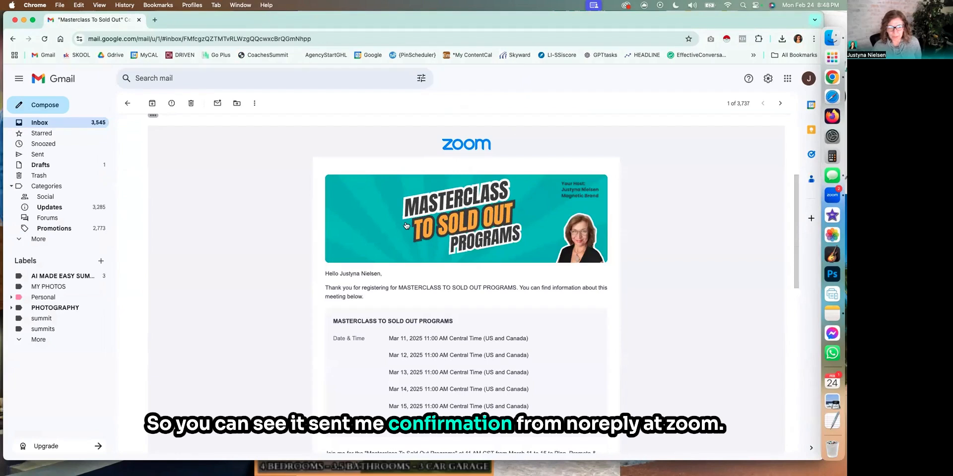
scroll(405, 225, "up", 1)
scroll(169, 151, "up", 1)
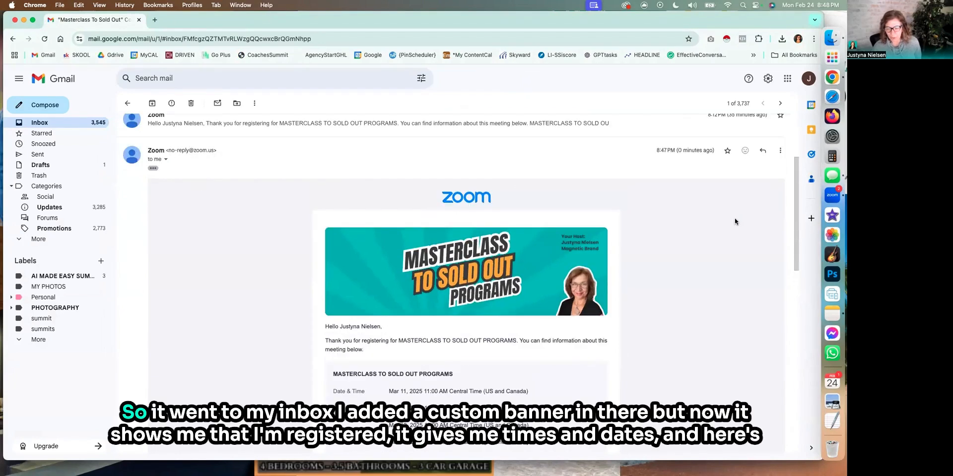
scroll(728, 222, "down", 1)
scroll(729, 221, "down", 2)
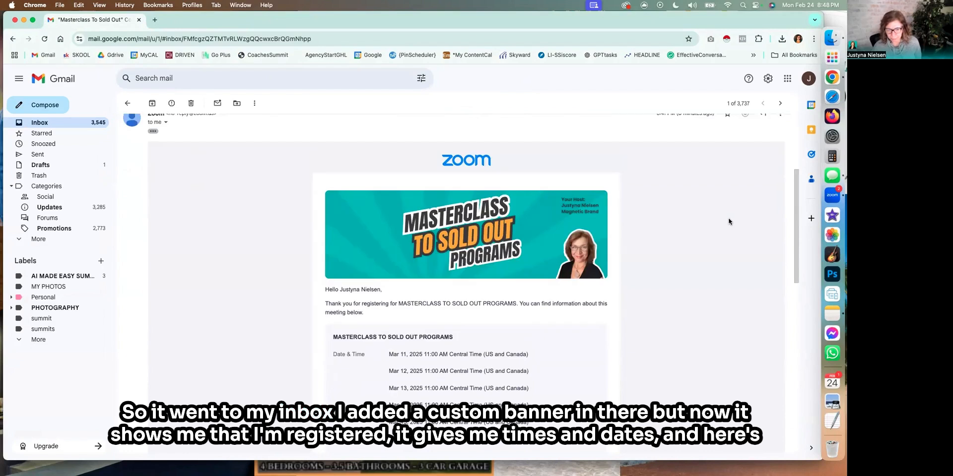
scroll(729, 222, "down", 2)
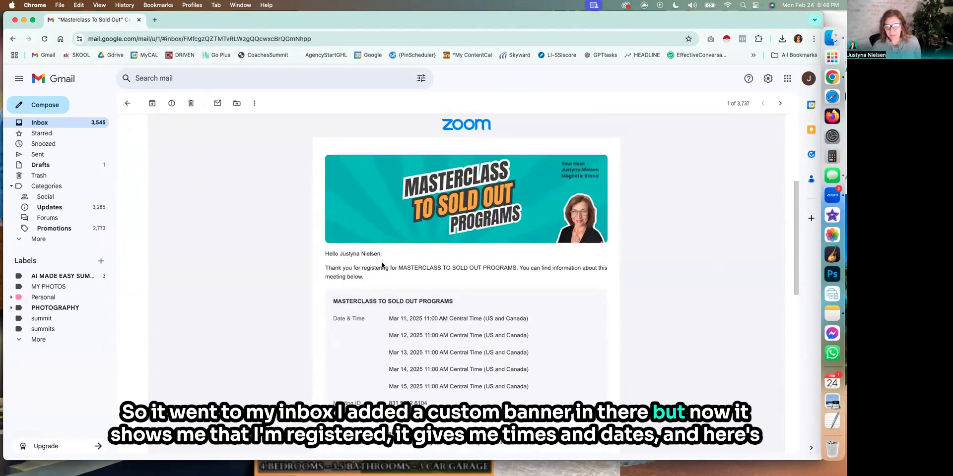
scroll(383, 266, "down", 3)
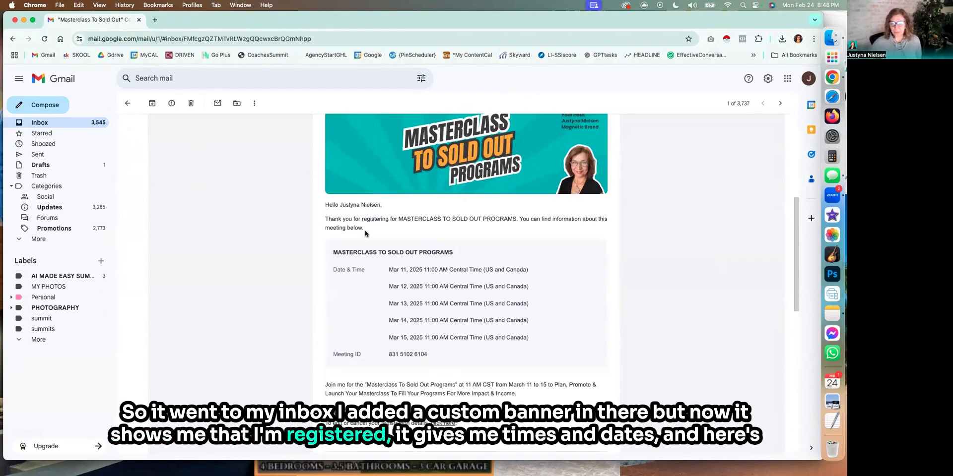
scroll(365, 234, "up", 5)
scroll(364, 281, "down", 5)
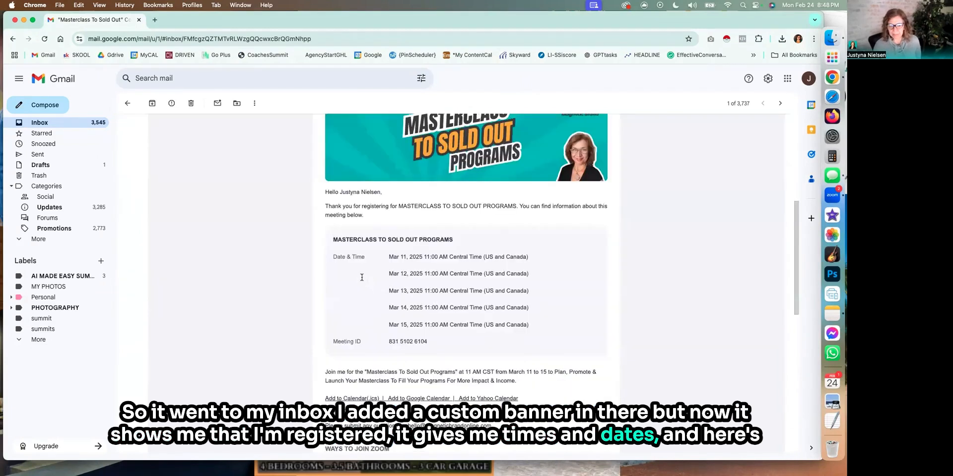
- Preview the email's Add to Google Calendar link, then close the account selection page
scroll(362, 278, "down", 7)
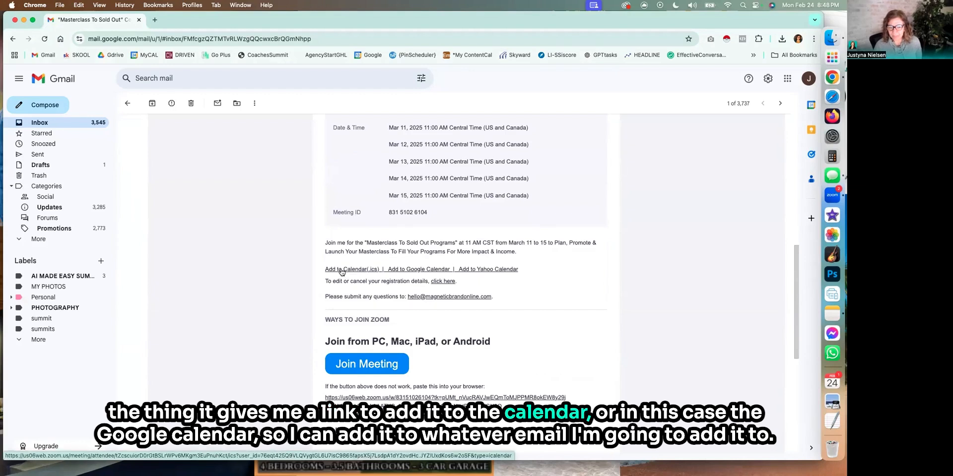
left_click(435, 270)
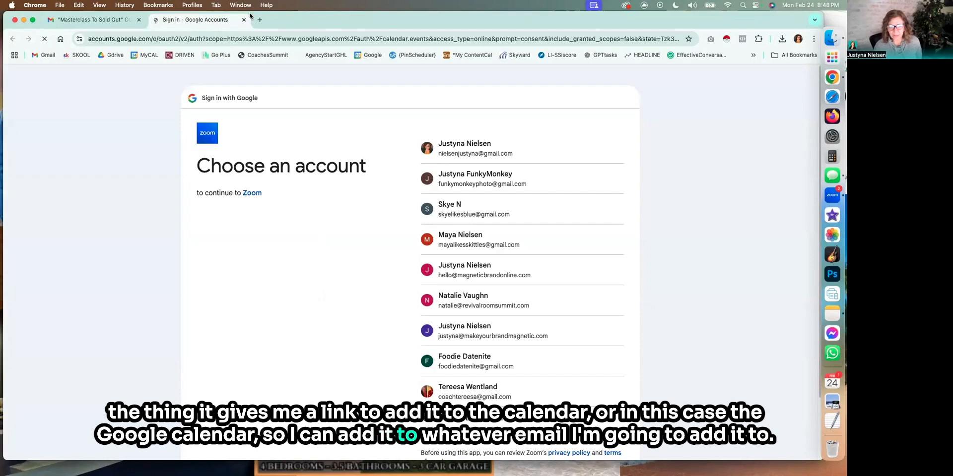
key("super+w")
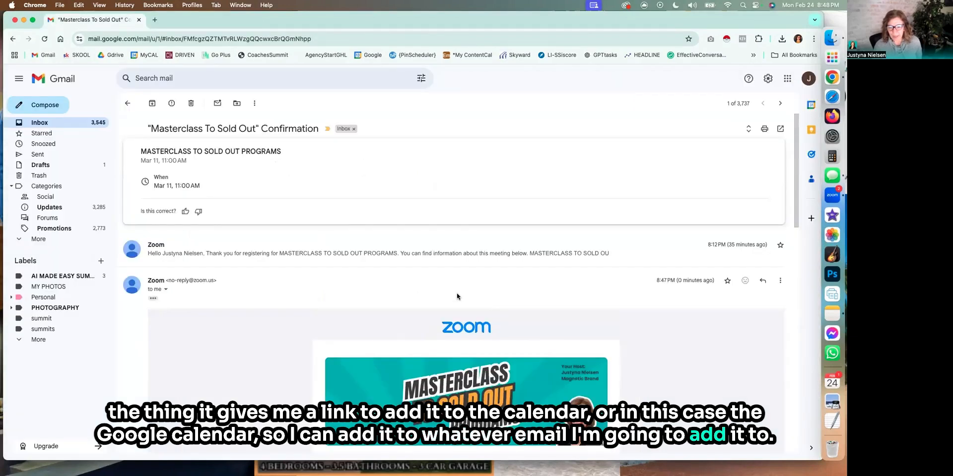
- Review the email's Zoom joining options, from the Join Meeting link to the audio dial-in details and footer
scroll(457, 296, "down", 6)
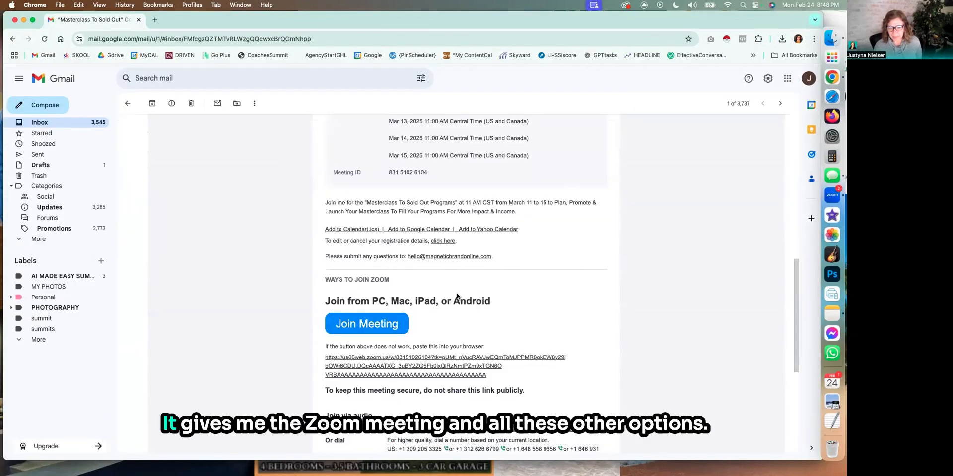
scroll(403, 297, "down", 1)
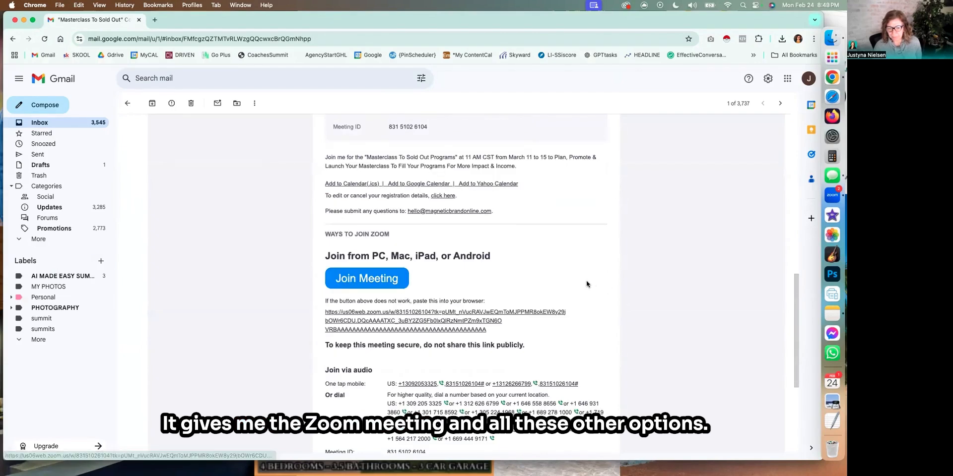
scroll(587, 284, "down", 1)
scroll(587, 286, "down", 1)
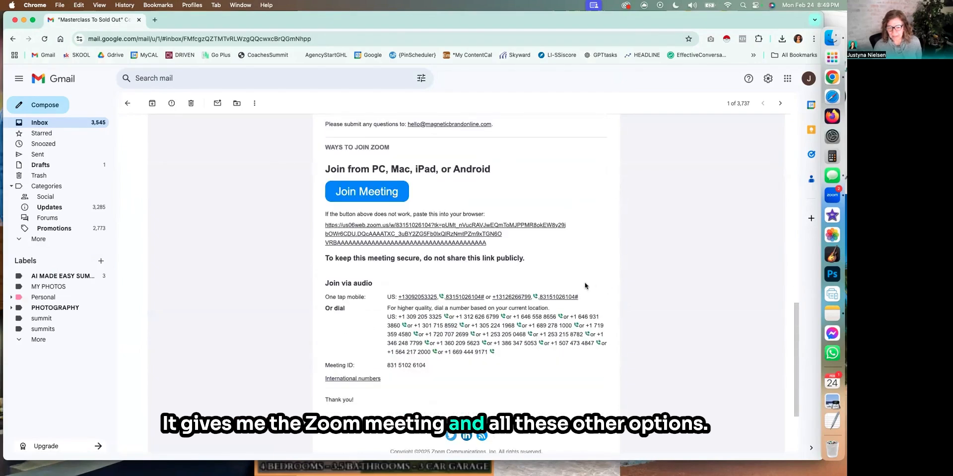
scroll(585, 286, "down", 3)
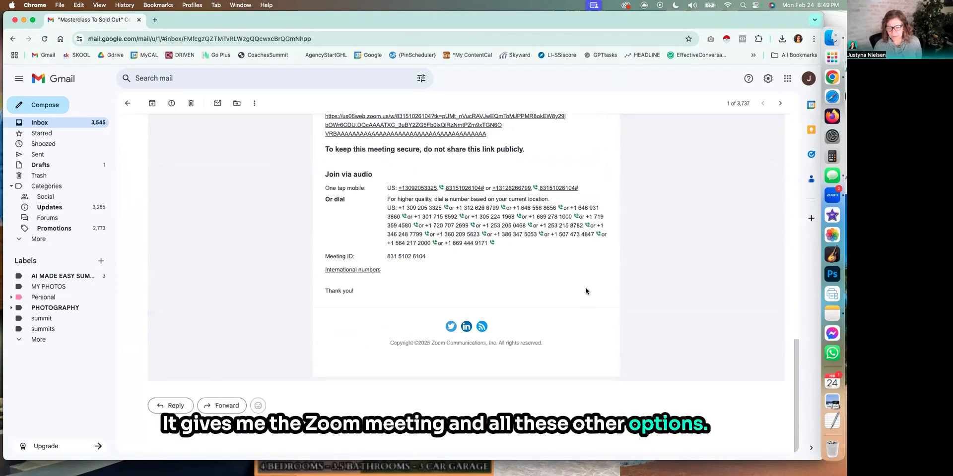
- Highlight the custom "Join me for the Masterclass To Sold Out Programs" paragraph and compare it with the email's generic sections and banner
scroll(587, 291, "up", 10)
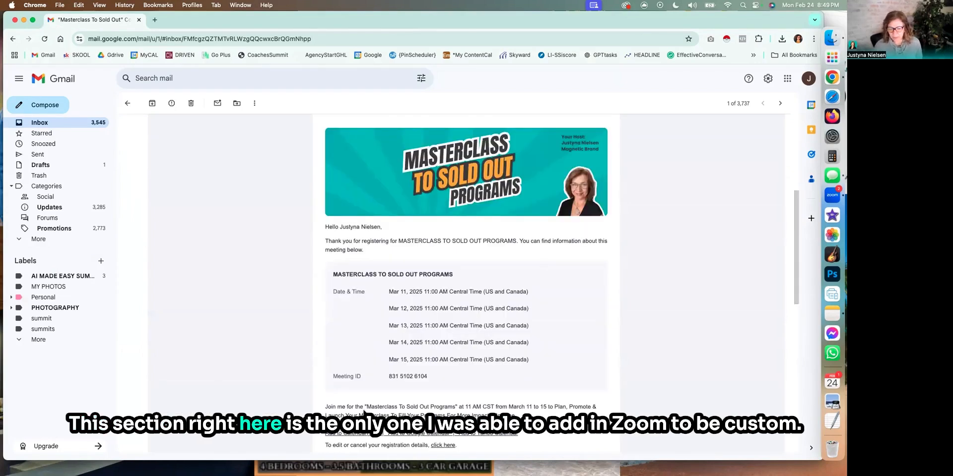
triple_click(359, 409)
scroll(359, 410, "down", 2)
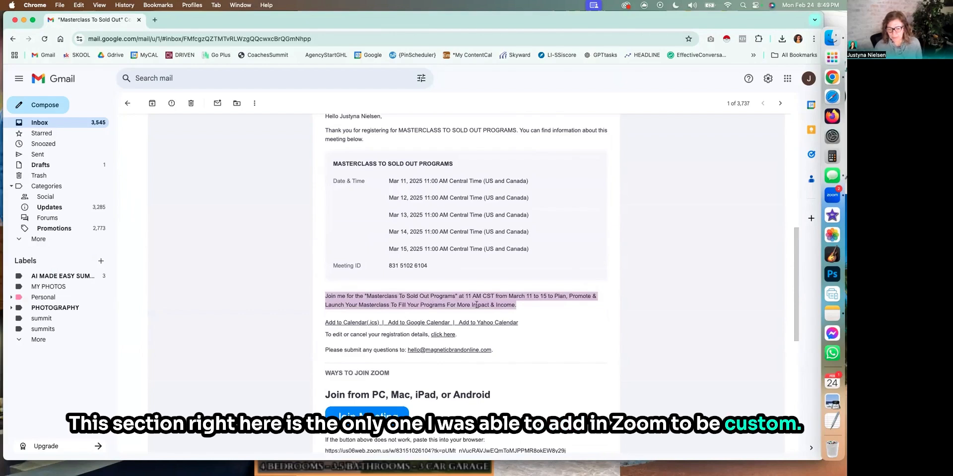
scroll(431, 382, "down", 3)
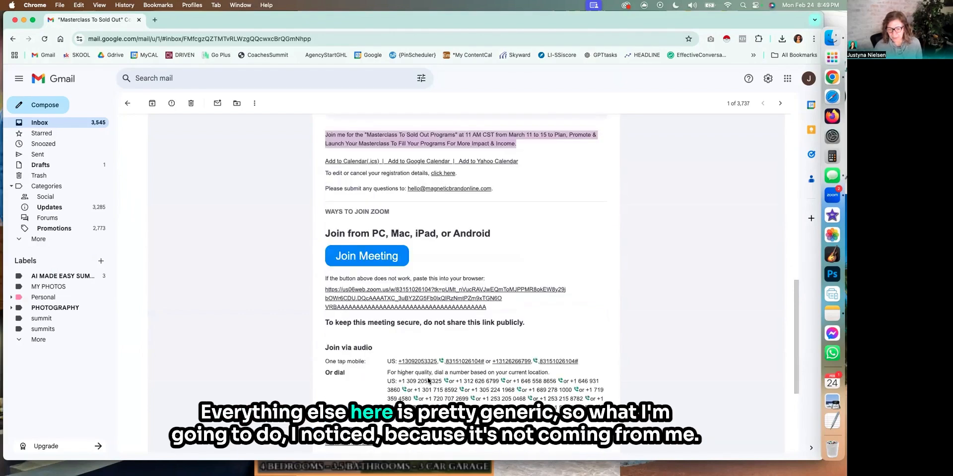
scroll(428, 382, "down", 2)
scroll(428, 382, "down", 1)
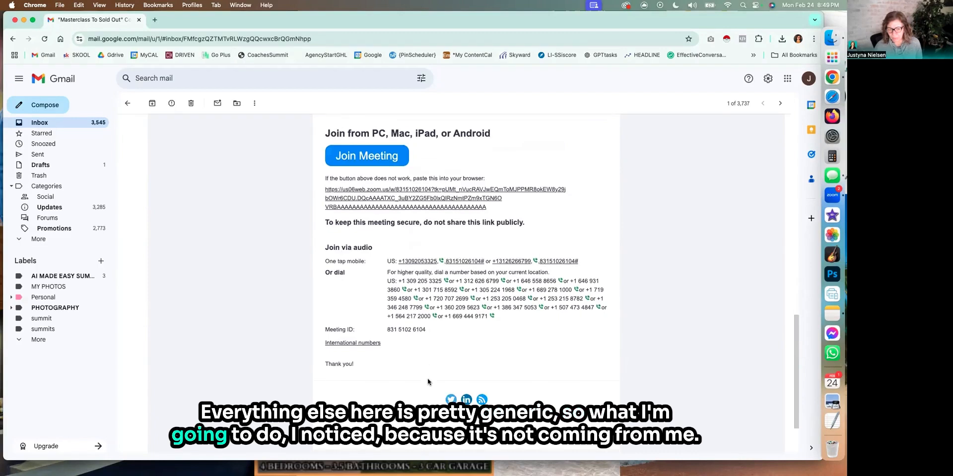
scroll(428, 386, "up", 1)
scroll(427, 387, "up", 1)
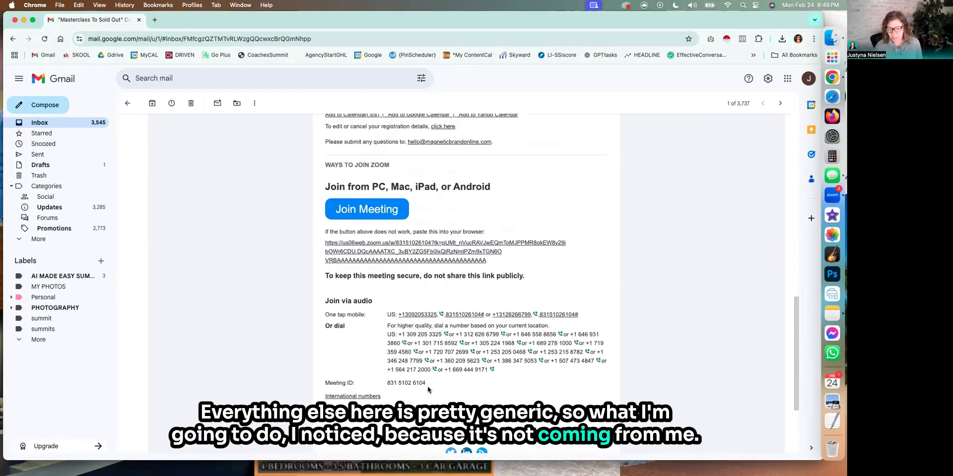
scroll(428, 387, "up", 2)
scroll(427, 387, "up", 6)
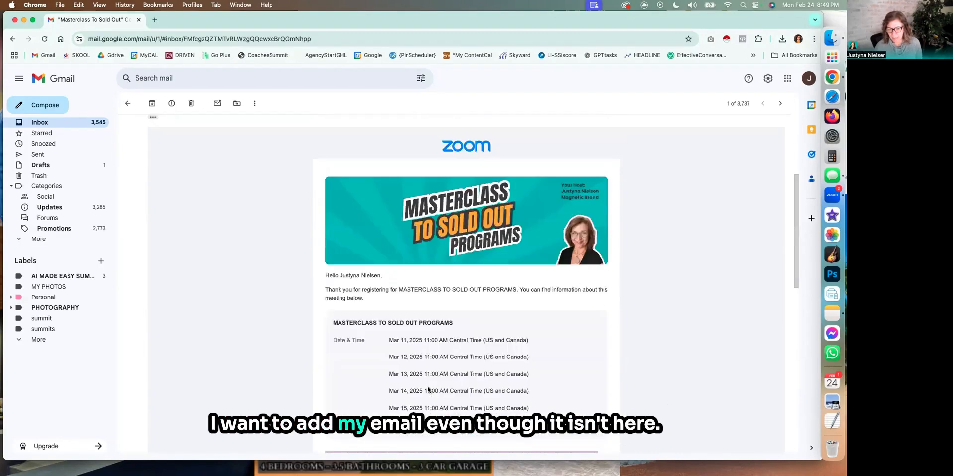
scroll(536, 216, "down", 1)
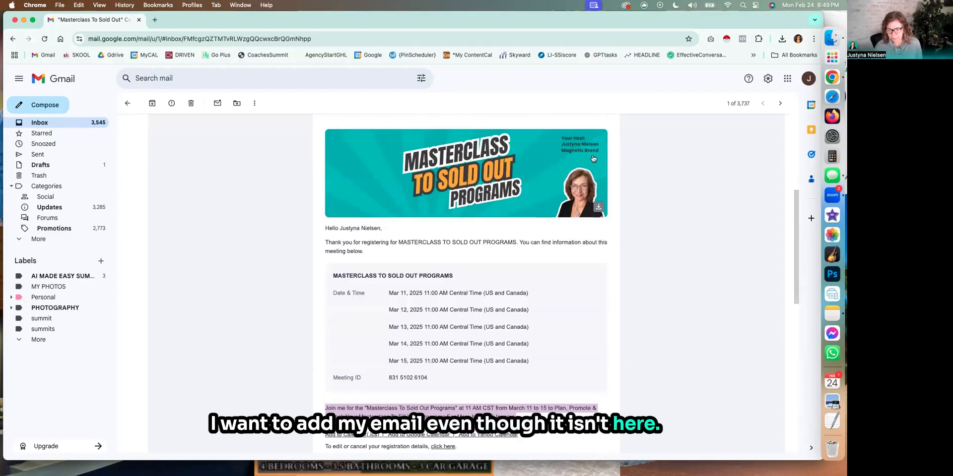
- Check the custom paragraph below the session details in the confirmation email, then close the email's browser window
scroll(436, 340, "down", 1)
left_click(377, 350)
triple_click(377, 351)
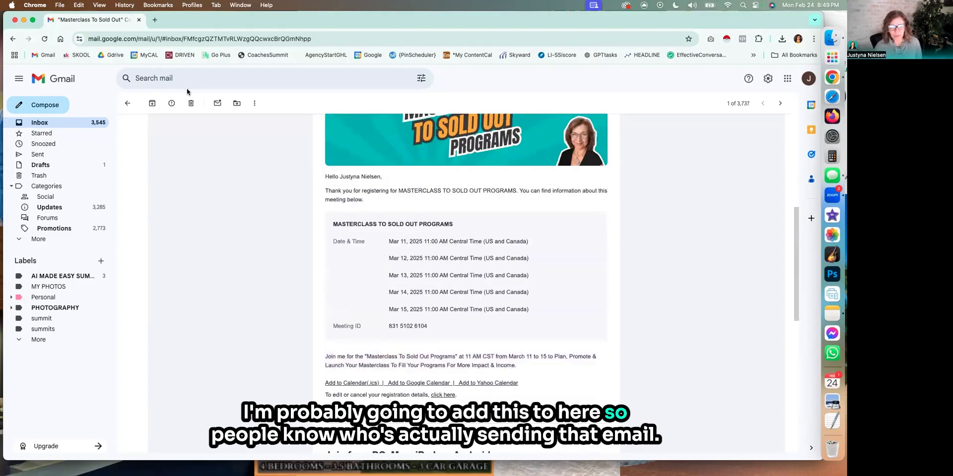
left_click(138, 21)
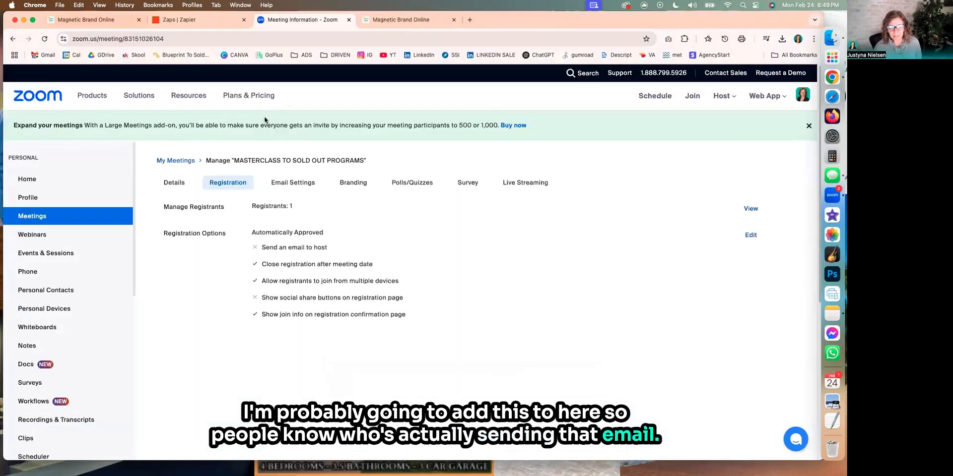
- Open the registrants' confirmation email for editing from the Zoom meeting's email settings and find its custom message
left_click(176, 184)
left_click(284, 183)
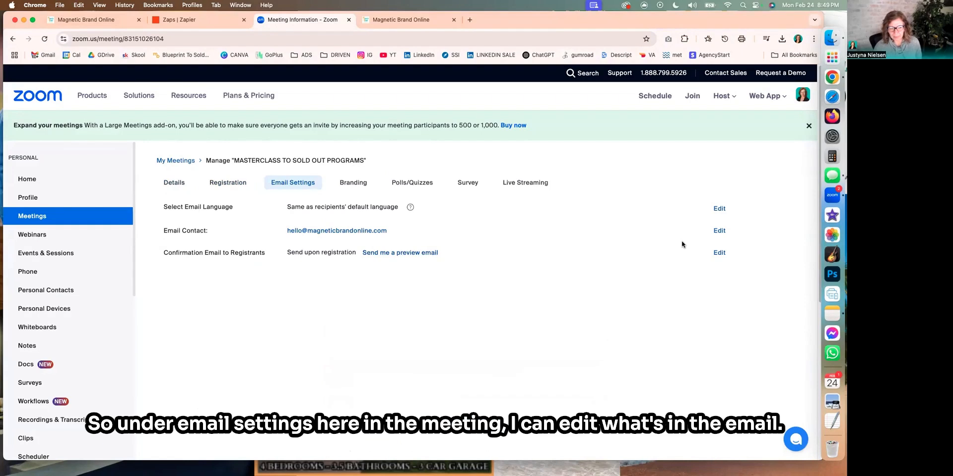
left_click(719, 253)
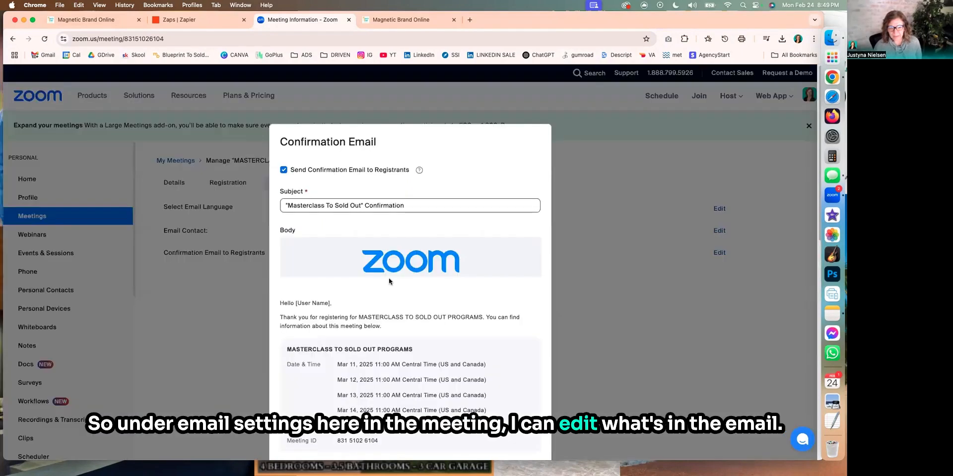
scroll(380, 277, "down", 3)
scroll(381, 276, "down", 3)
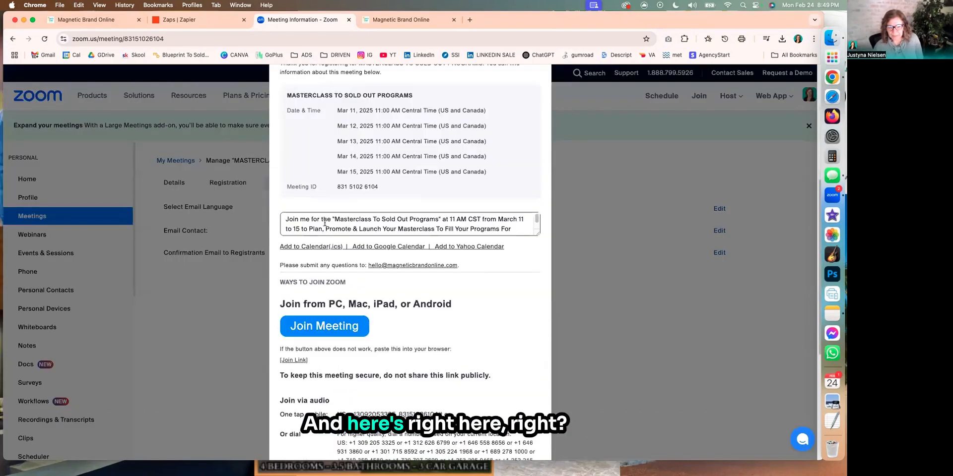
scroll(397, 229, "down", 1)
- Add a sign-off reading "See you soon!" and the host's full name at the end of the custom message
left_click(397, 228)
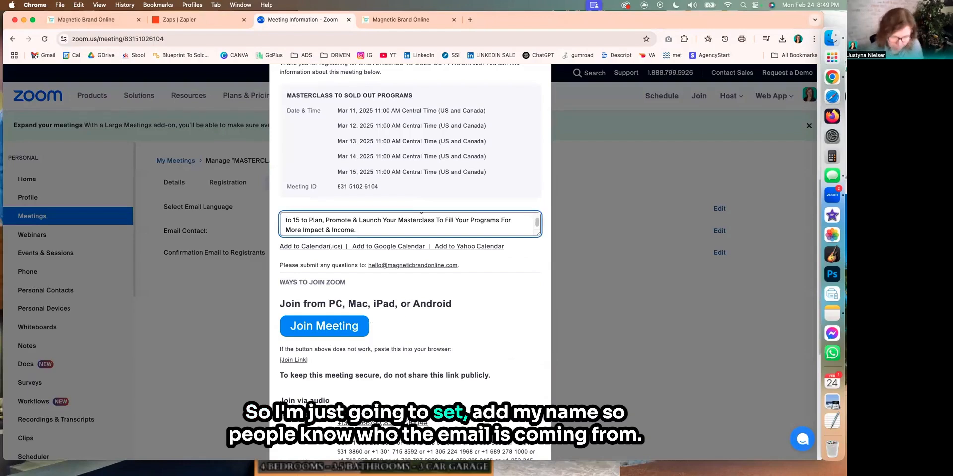
key("Return")
type("See y")
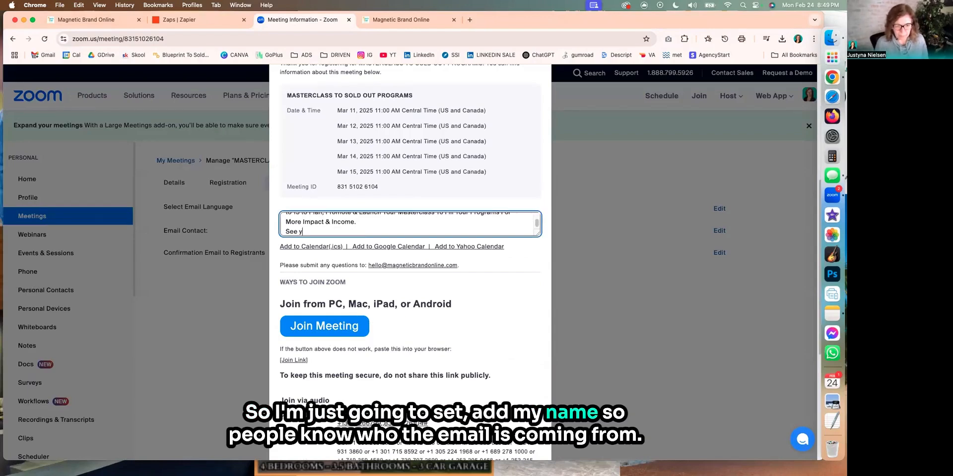
type("ou soon!")
key("Return")
type("J")
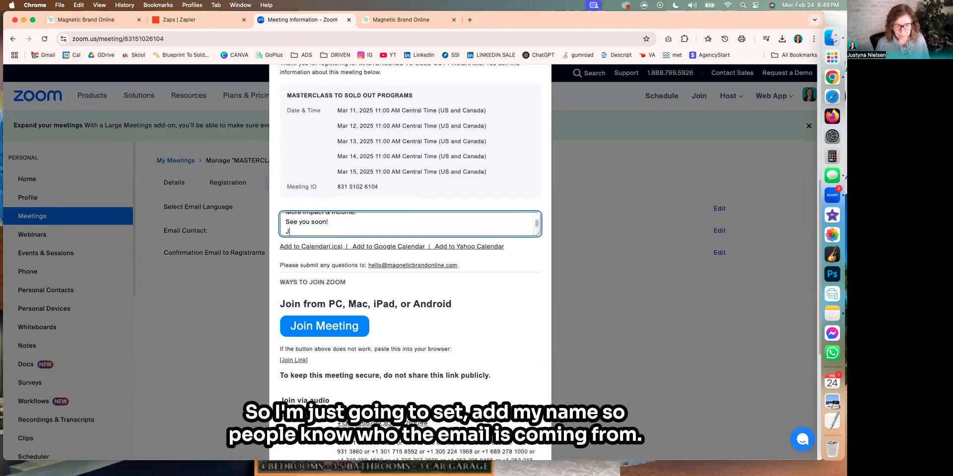
type("ustyna Niel")
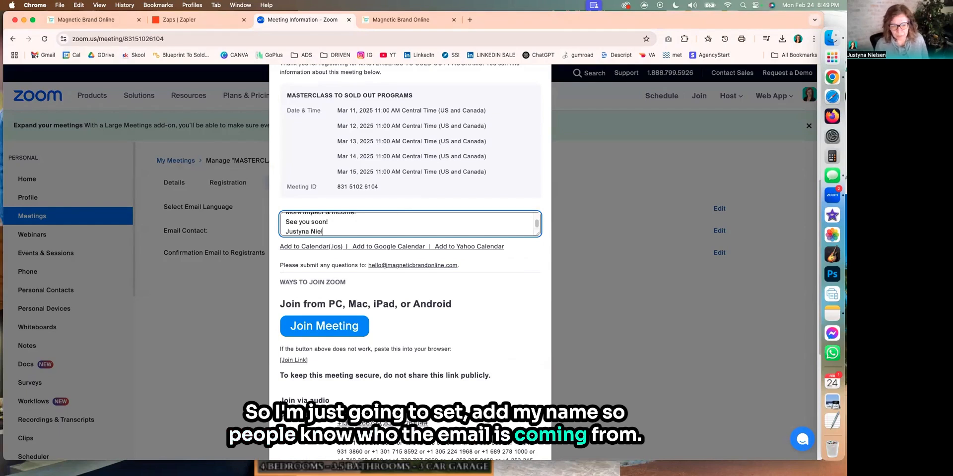
type("sen")
- Add the line "Don't forget to add this to your calendar here:" below the sign-off, with a 🔥 emoji at each end
key("Return")
key("Return")
type("(Don't forget to add this to your calendar her")
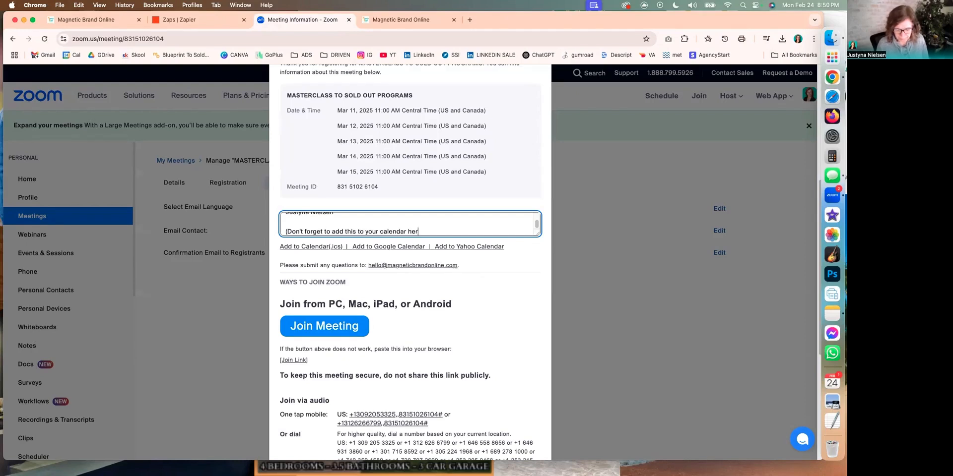
type("e:")
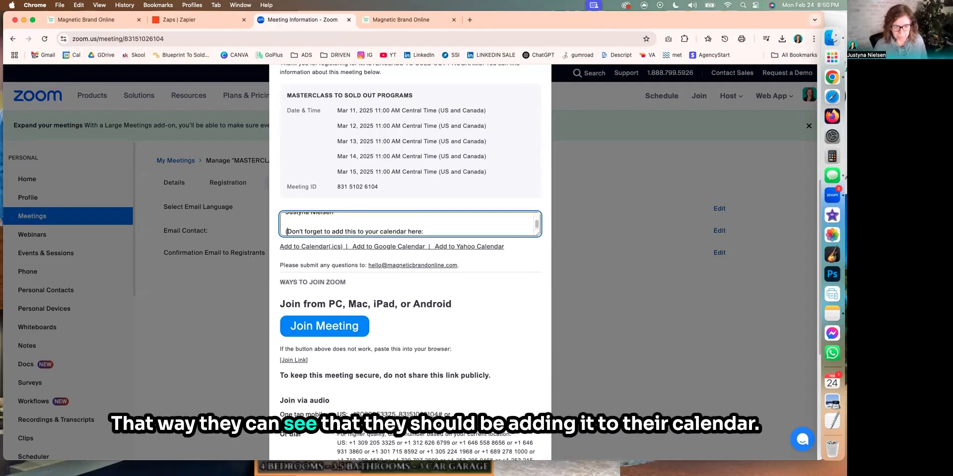
key("BackSpace")
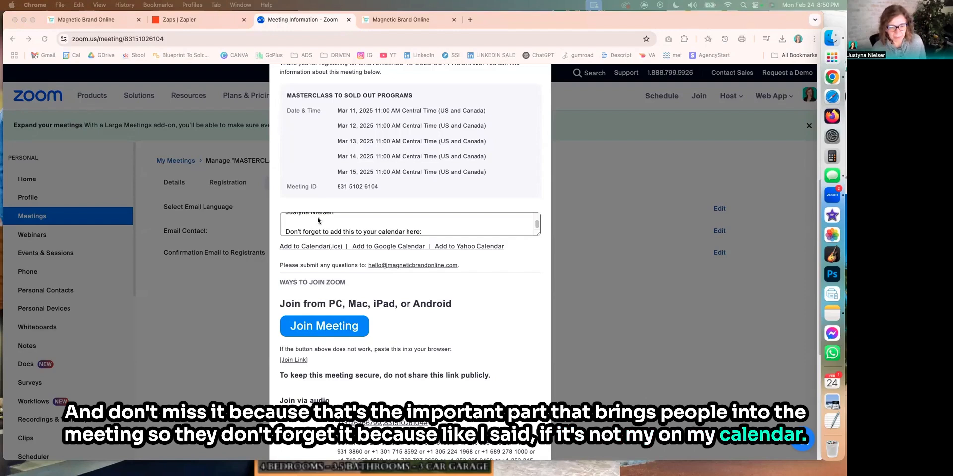
left_click(300, 229)
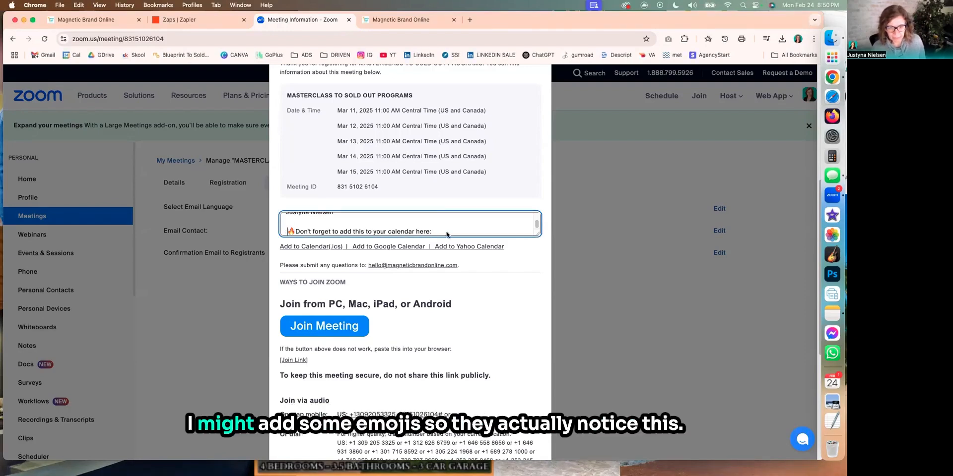
left_click(447, 233)
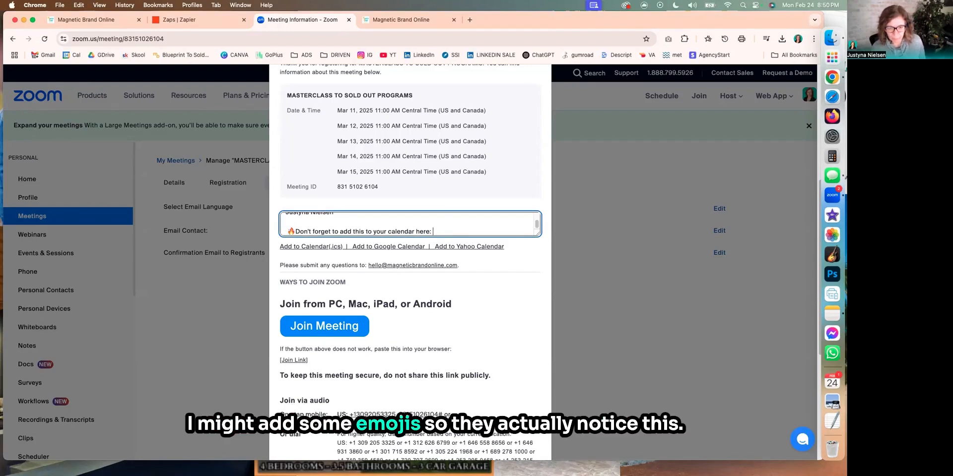
type("🔥")
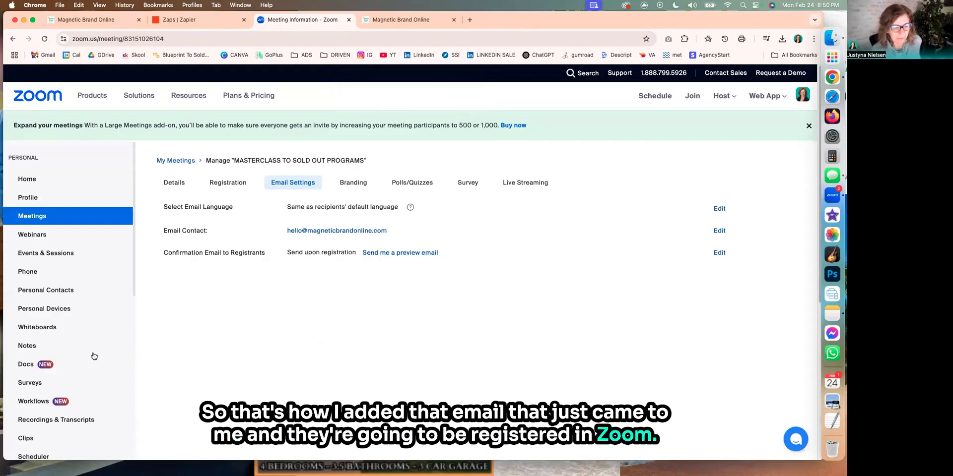
- Open Zoom's meeting and webinar history report for October 2024 and show the participants of the AI MADE EASY SUMMIT
scroll(74, 349, "down", 5)
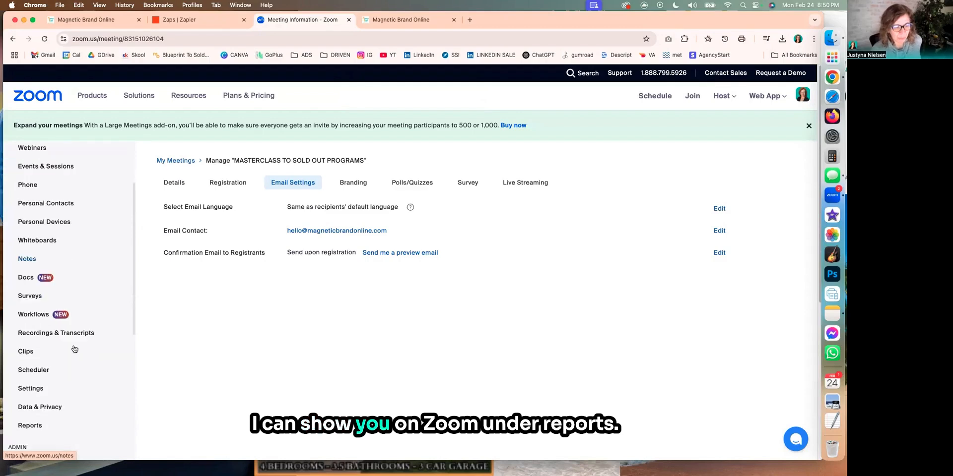
scroll(58, 373, "down", 2)
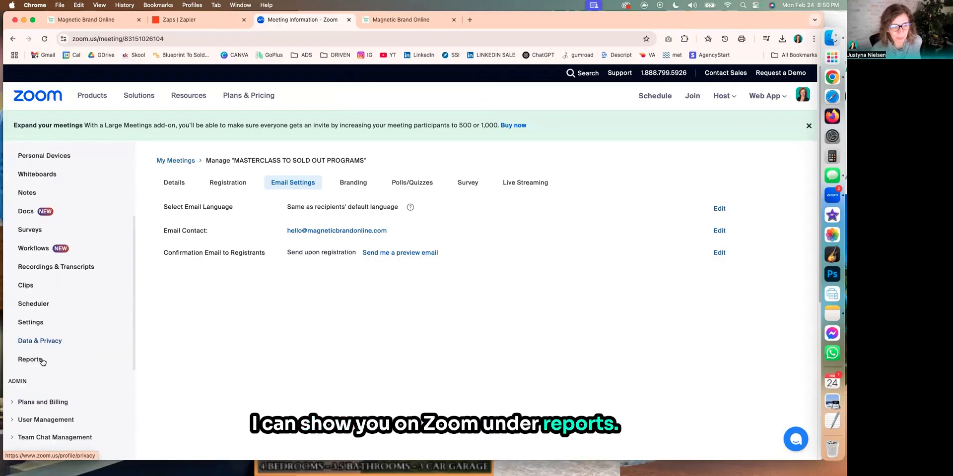
left_click(43, 361)
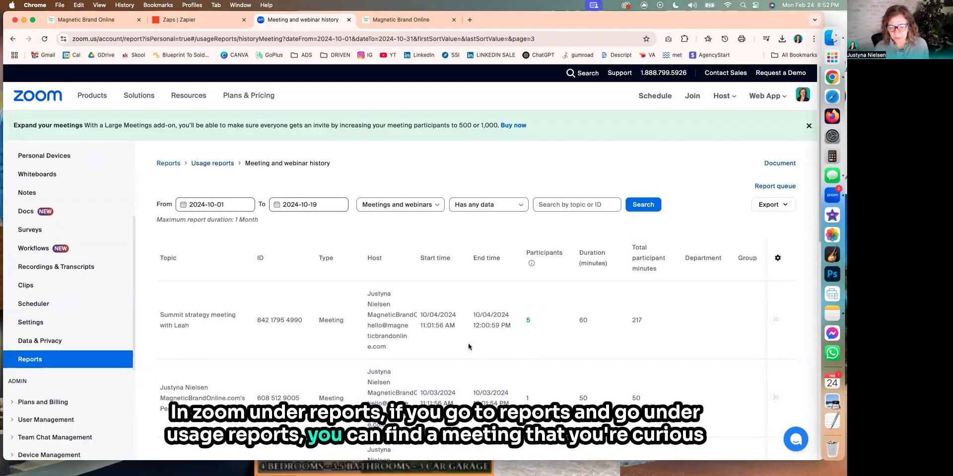
scroll(497, 348, "down", 5)
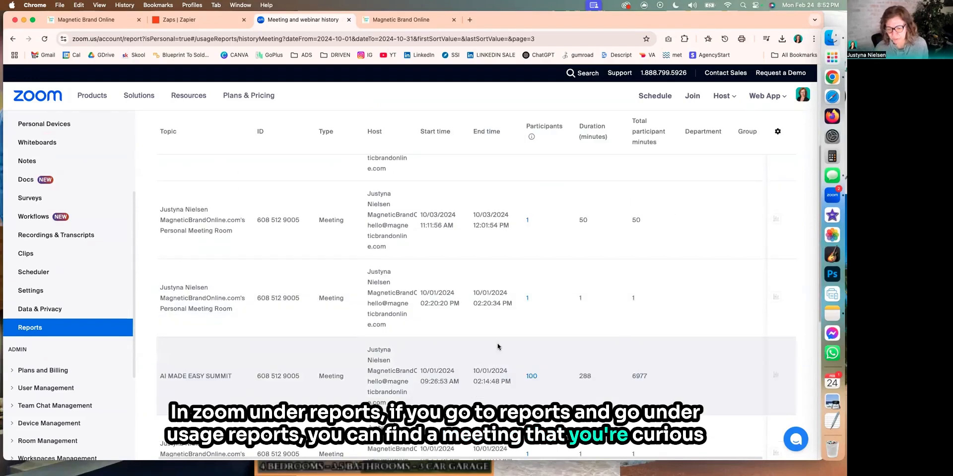
scroll(501, 347, "down", 1)
scroll(530, 284, "down", 2)
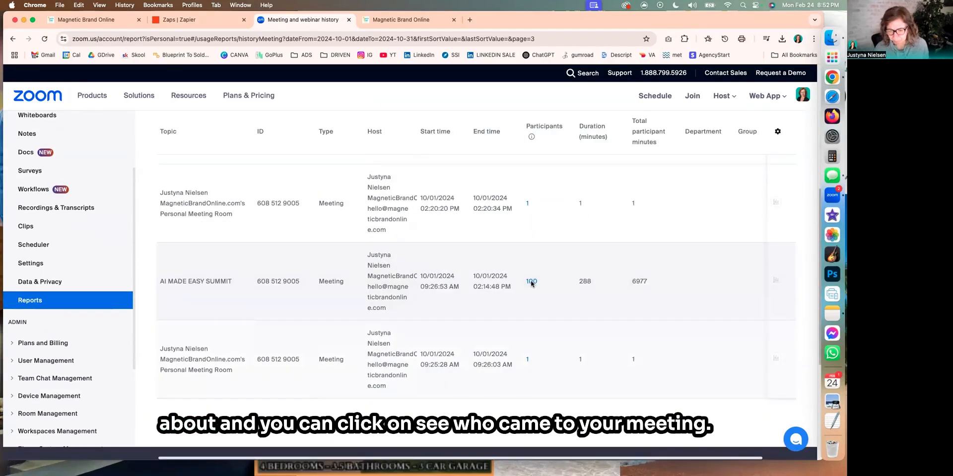
left_click(531, 282)
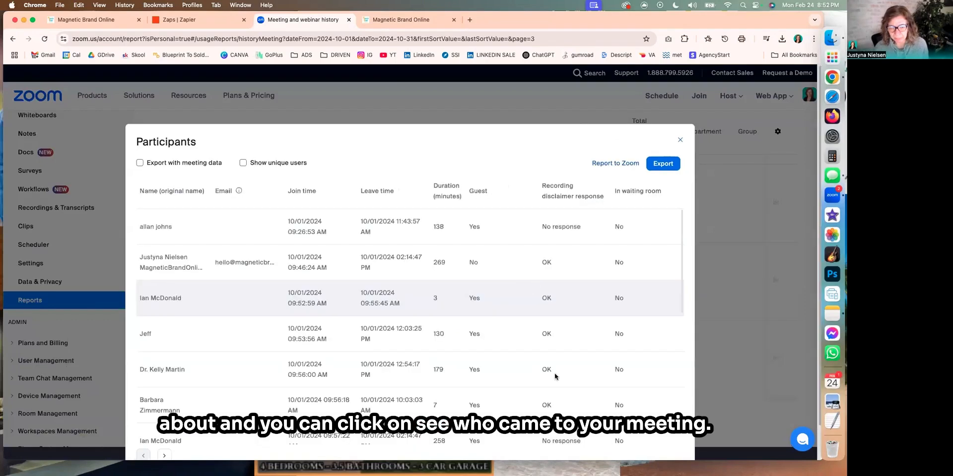
- Show only unique users in the summit's participant list, examine names, emails and total durations across its pages, then close the list
scroll(242, 164, "down", 2)
left_click(243, 164)
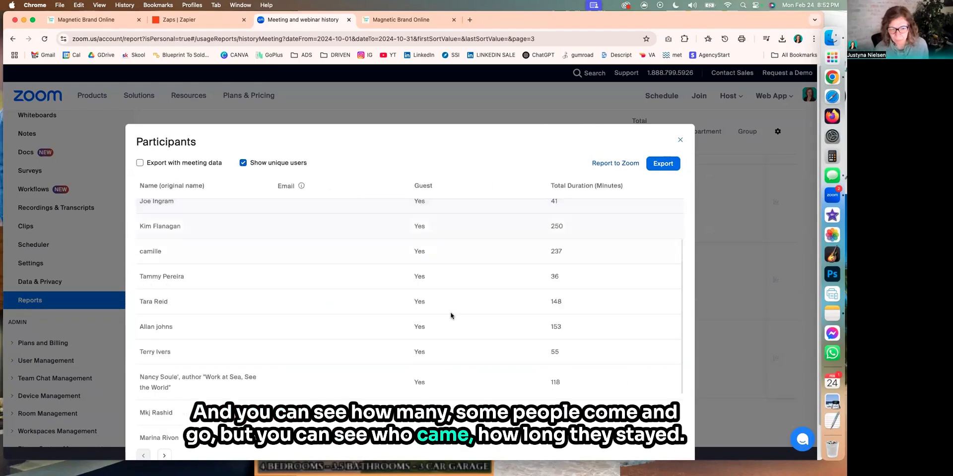
scroll(452, 316, "up", 2)
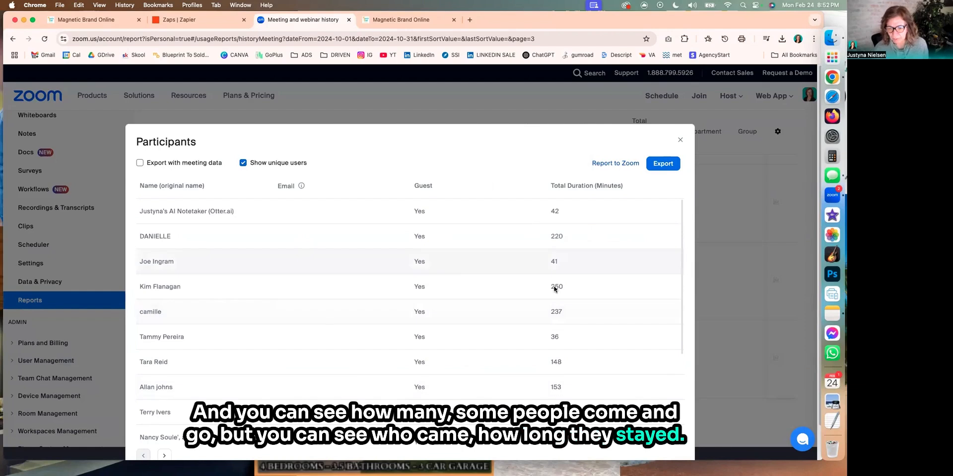
scroll(542, 289, "down", 5)
scroll(542, 289, "down", 5)
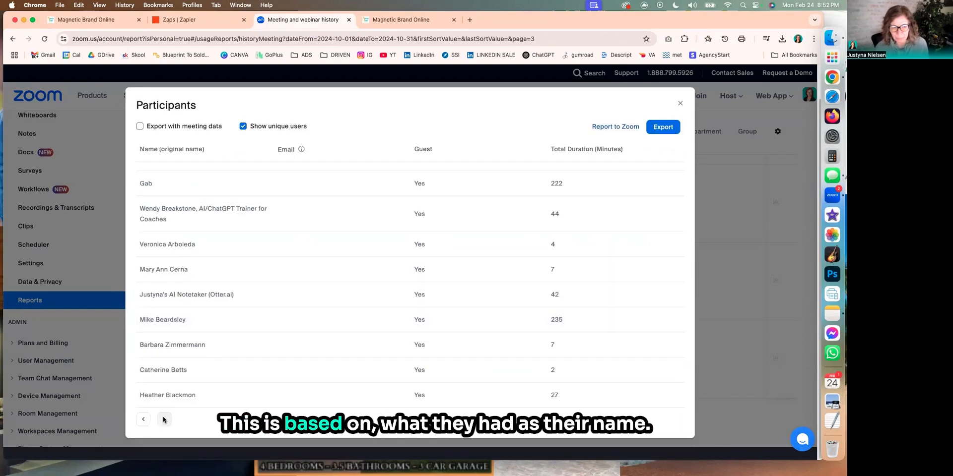
left_click(165, 417)
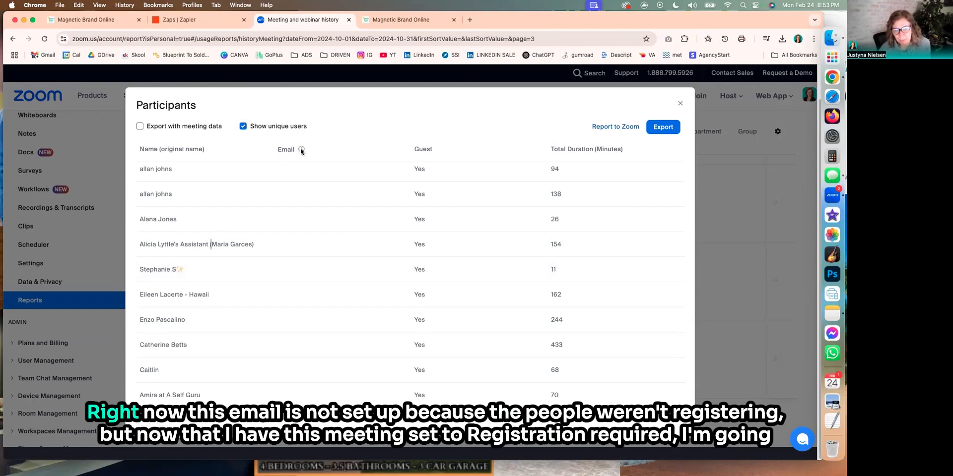
mouse_move(301, 150)
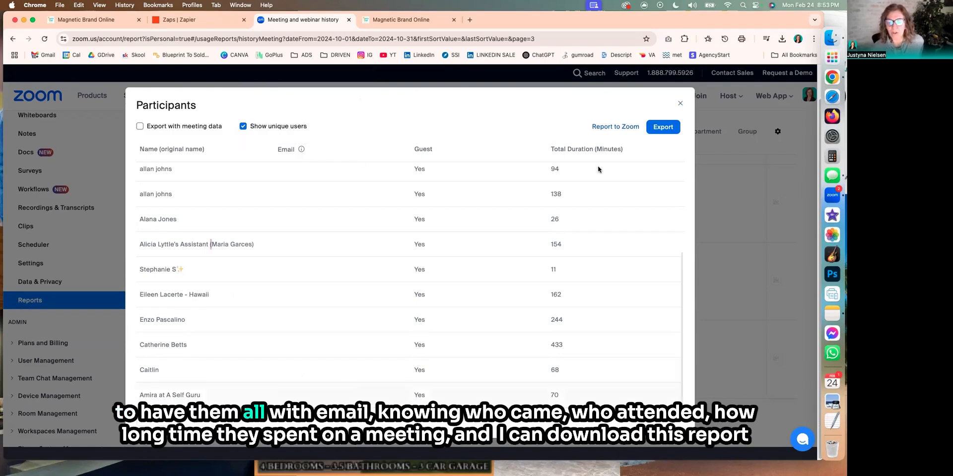
left_click(680, 103)
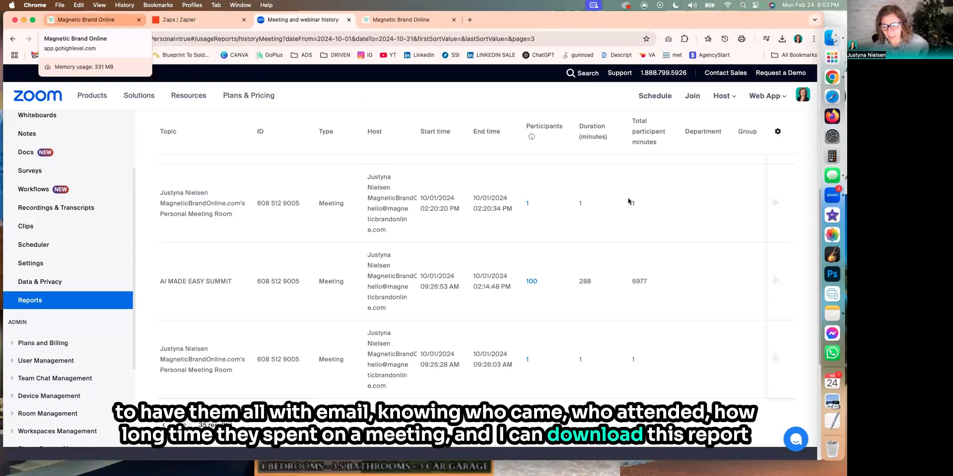
- Go from the report to the upcoming Zoom meetings, then close the Zoom page
scroll(684, 304, "up", 5)
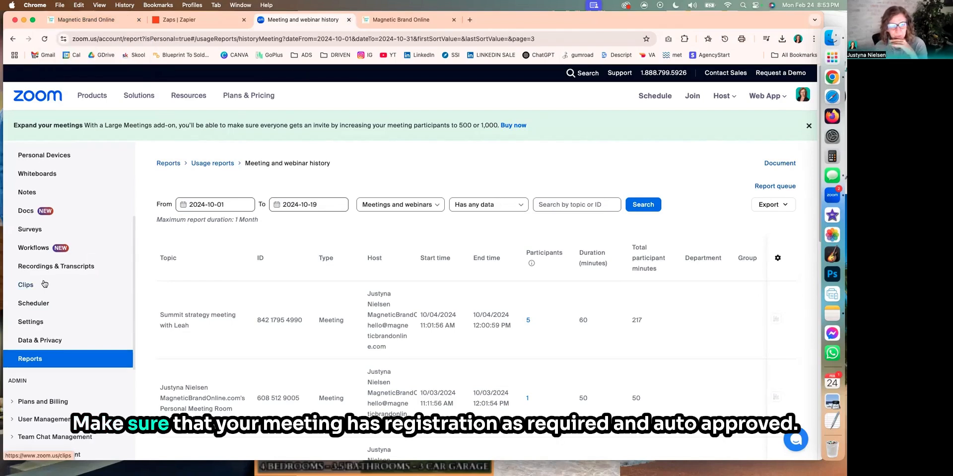
scroll(64, 230, "down", 1)
scroll(66, 243, "up", 5)
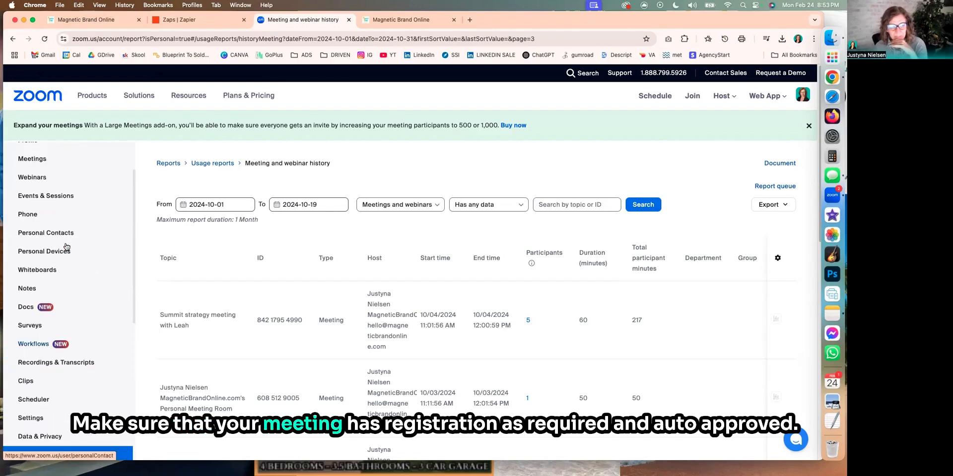
left_click(42, 163)
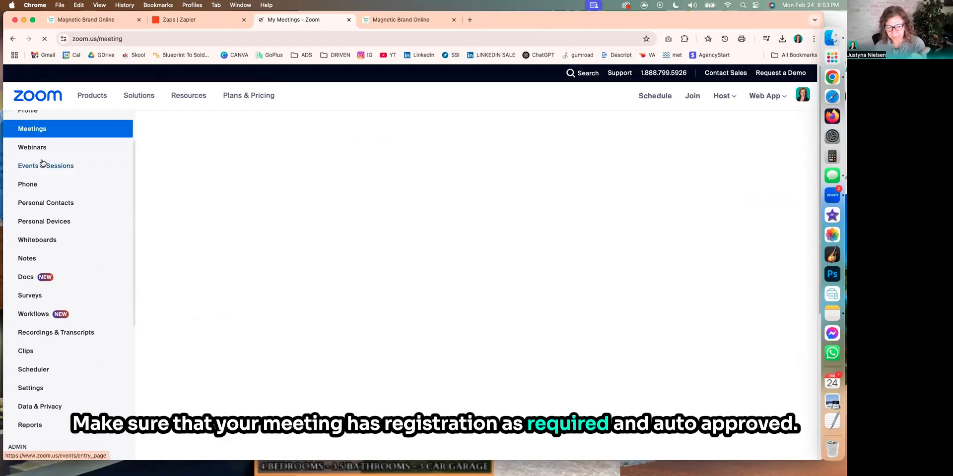
left_click(349, 20)
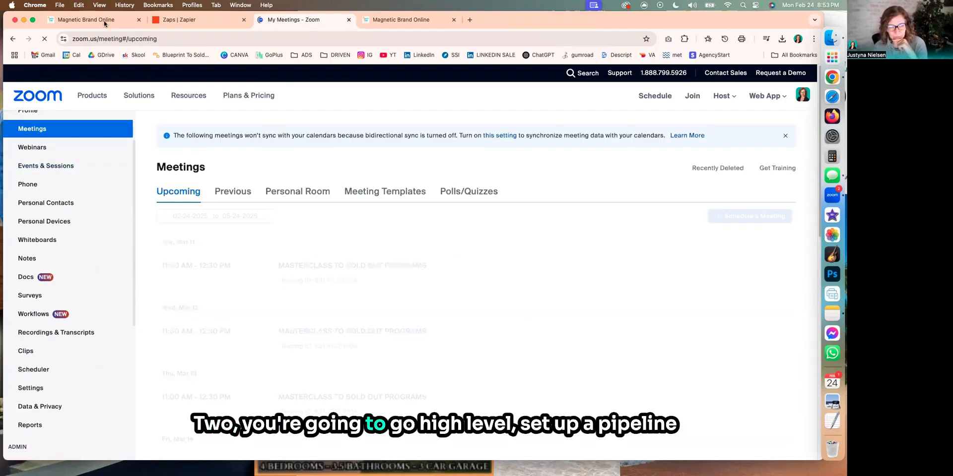
- Switch to GoHighLevel and review the "Masterclass To Sold Out - Register" workflow in the builder, from its form trigger to Move To Registered
left_click(104, 23)
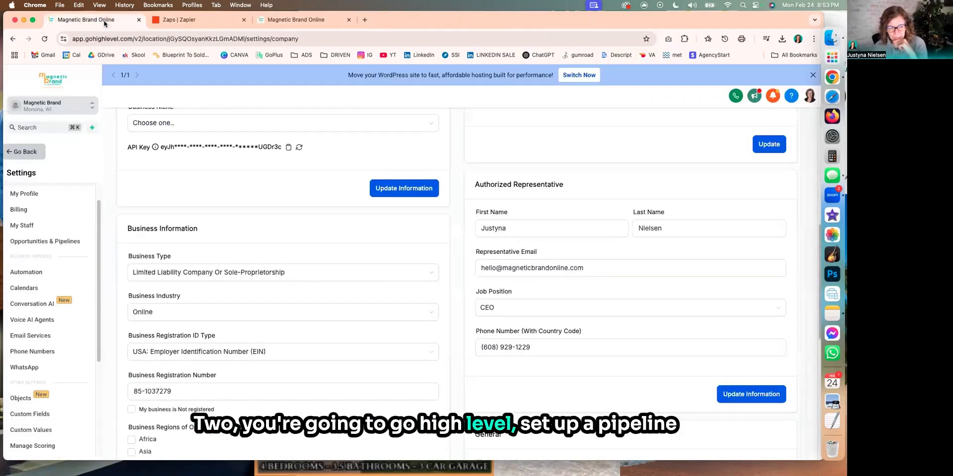
left_click(30, 152)
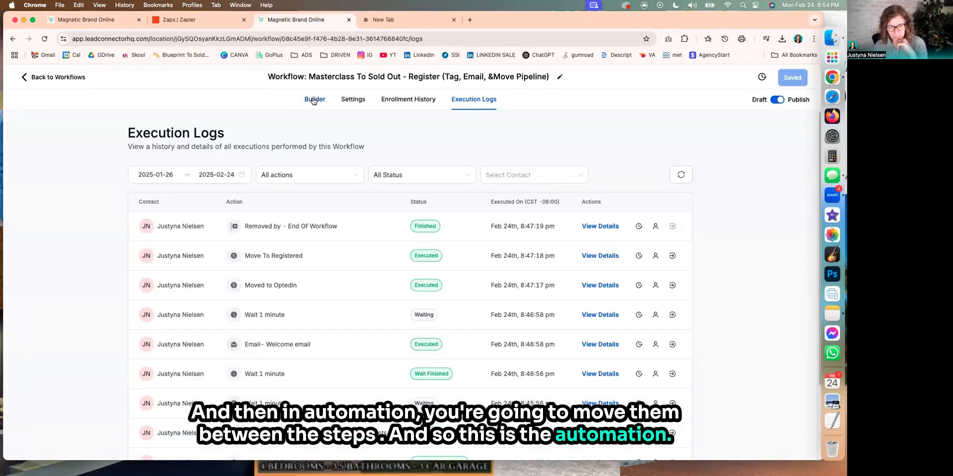
left_click(312, 101)
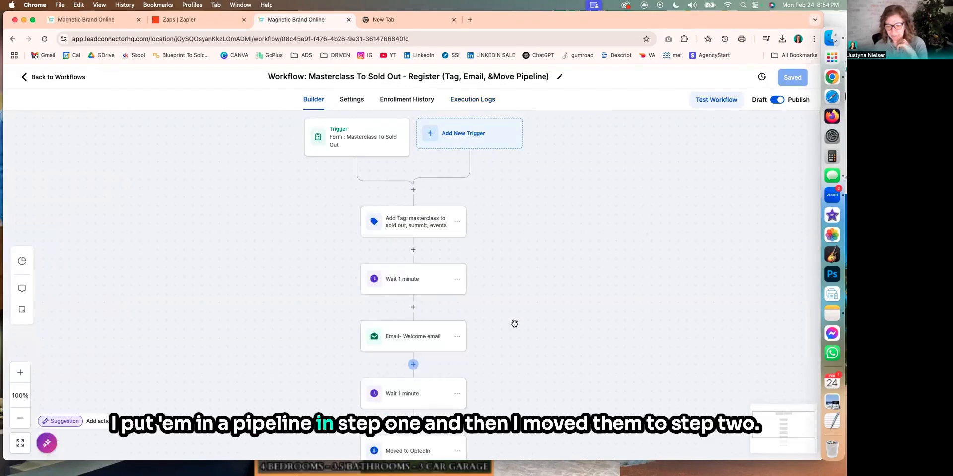
left_click_drag(513, 323, 489, 146)
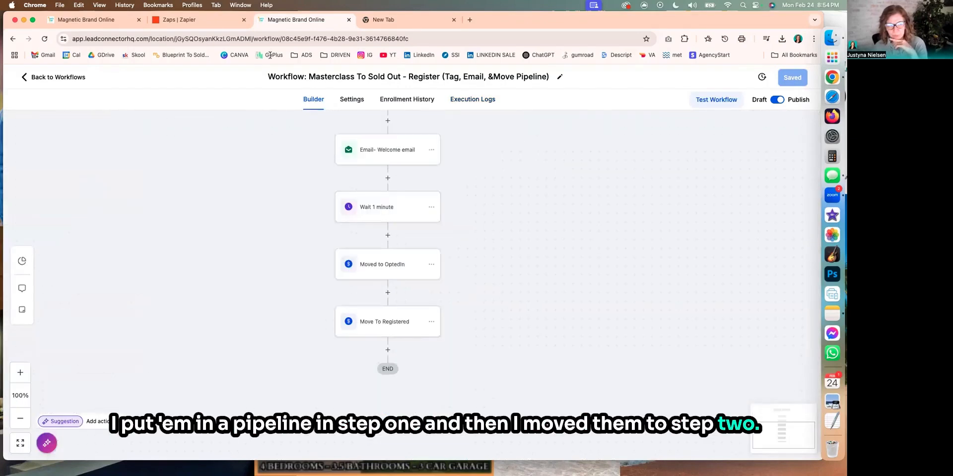
- Switch to Zapier and open the "GHL To Zoom registration for Masterclass To Sold Out March 2025" Zap to review its two steps
left_click(197, 22)
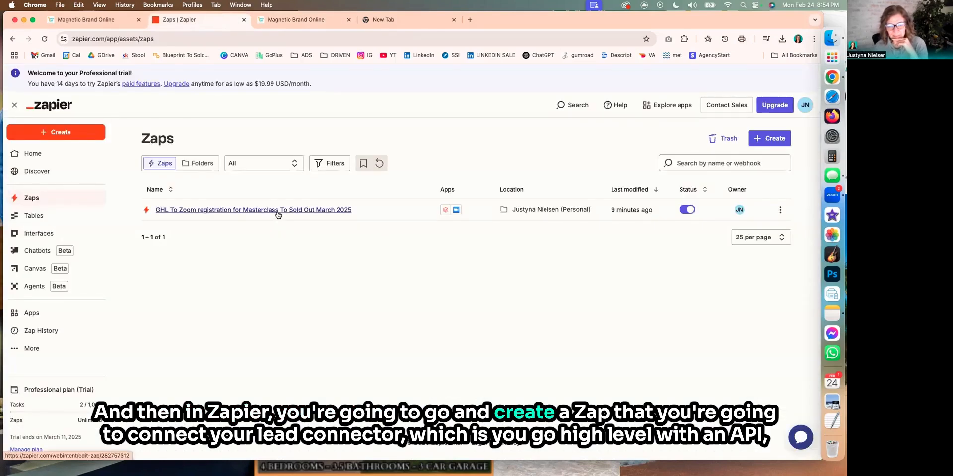
left_click(278, 213)
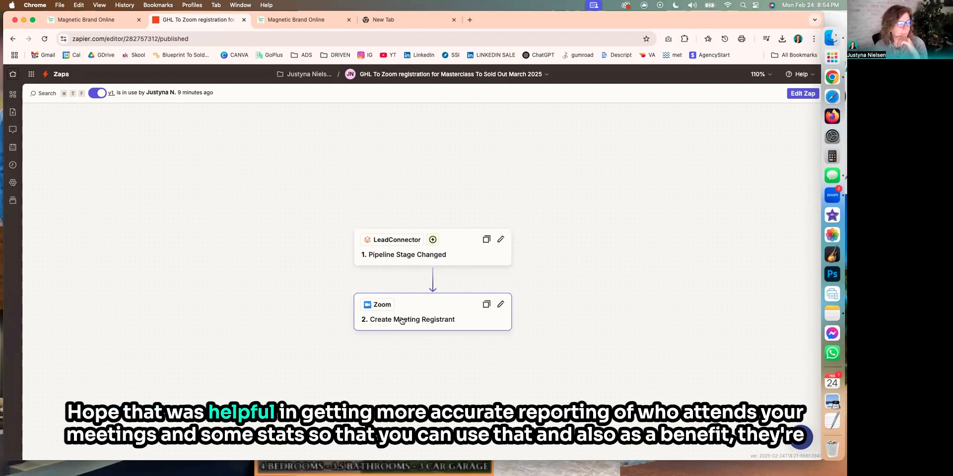
left_click(832, 195)
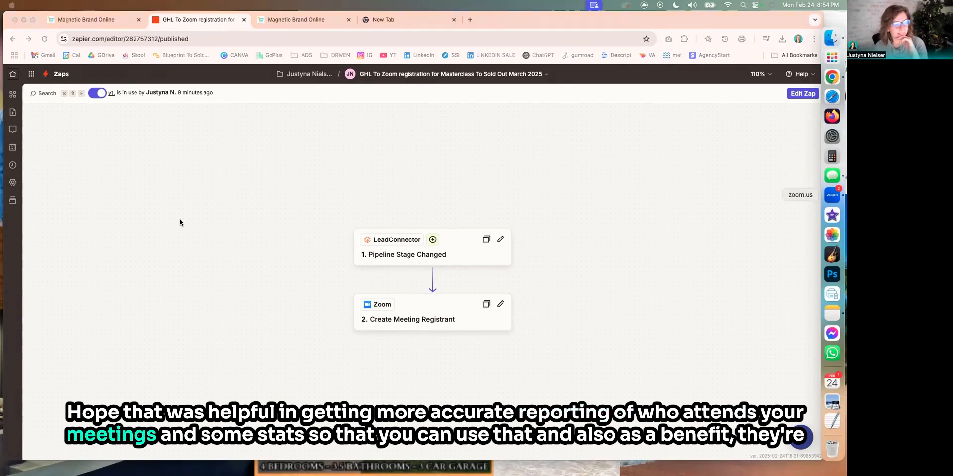